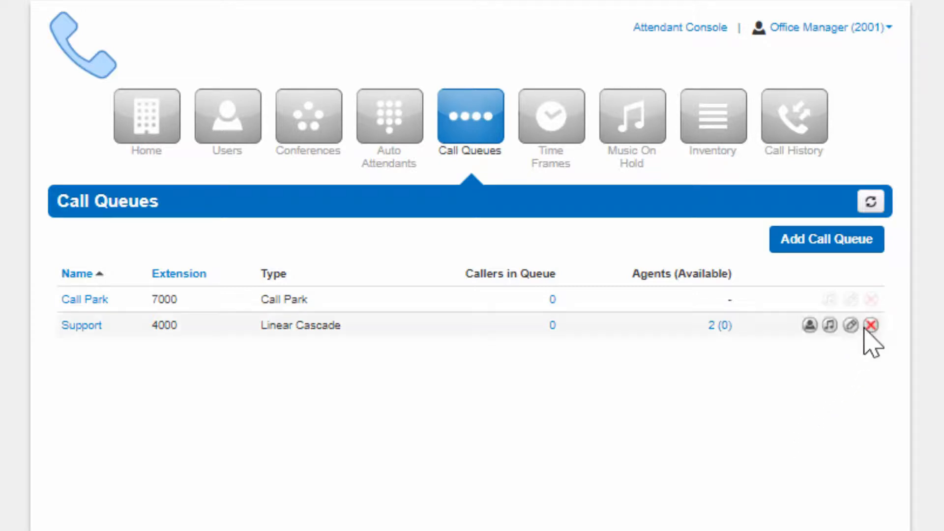
Create a call queue named Sales Queue with extension 4221 and the Round-robin (longest idle) type
{"action": "left_click", "coordinate": [827, 230]}
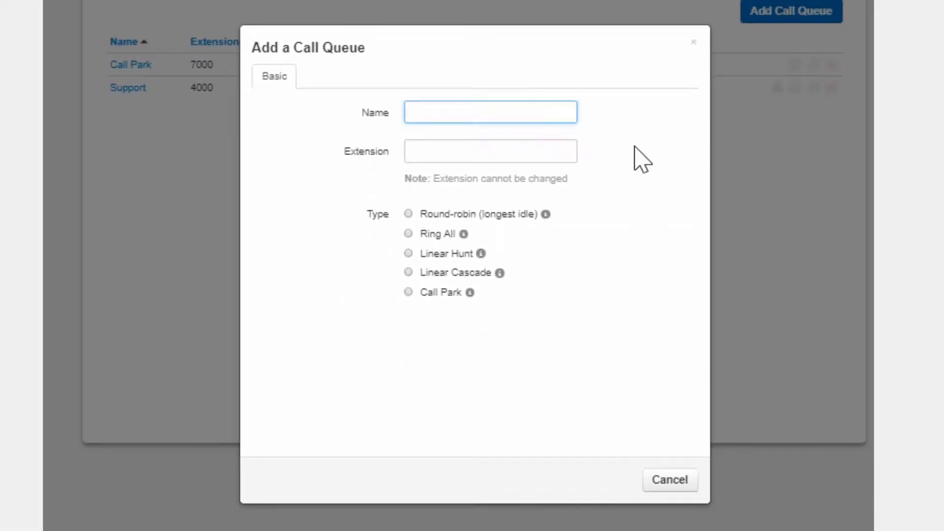
{"action": "type", "text": "Sales Queue"}
{"action": "key", "text": "Tab"}
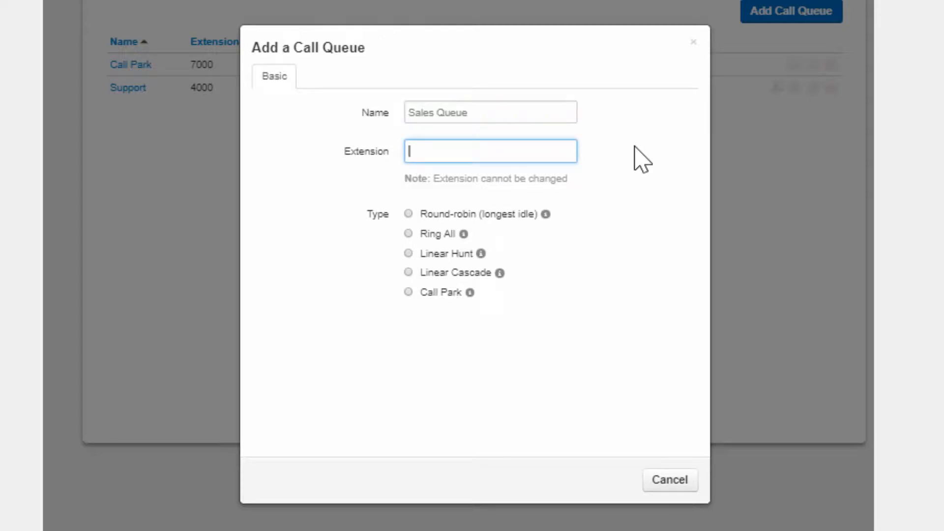
{"action": "type", "text": "4221"}
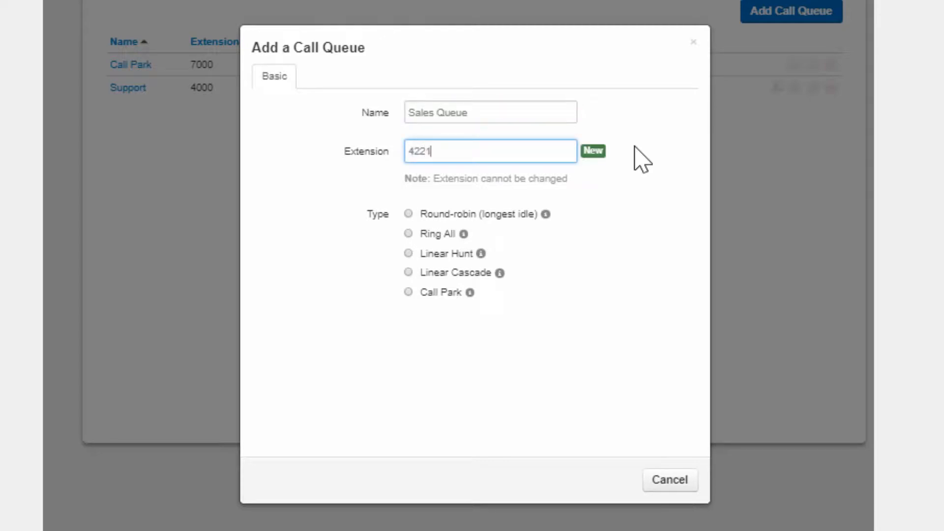
{"action": "left_click", "coordinate": [408, 214]}
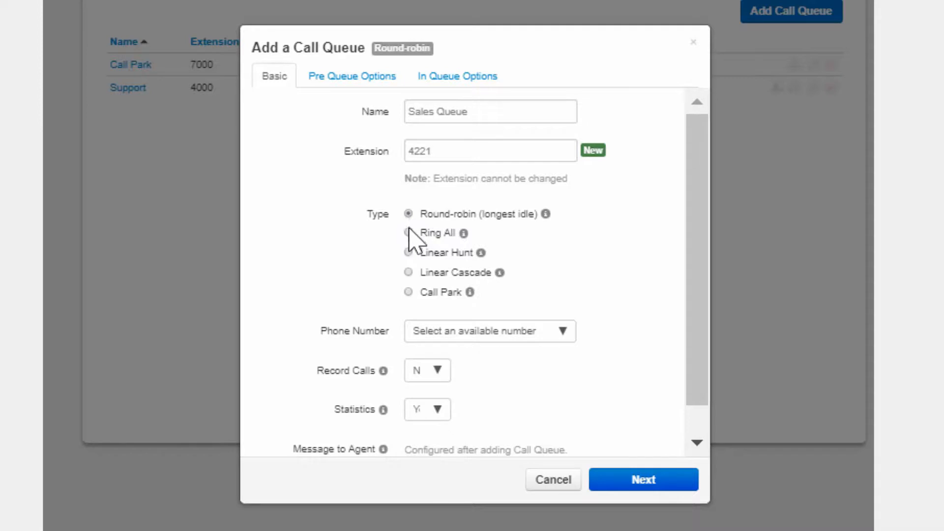
Try the Ring All, Linear Hunt, Linear Cascade and Call Park queue types, returning to Round-robin (longest idle)
{"action": "left_click", "coordinate": [408, 232]}
{"action": "left_click", "coordinate": [408, 252]}
{"action": "left_click", "coordinate": [408, 273]}
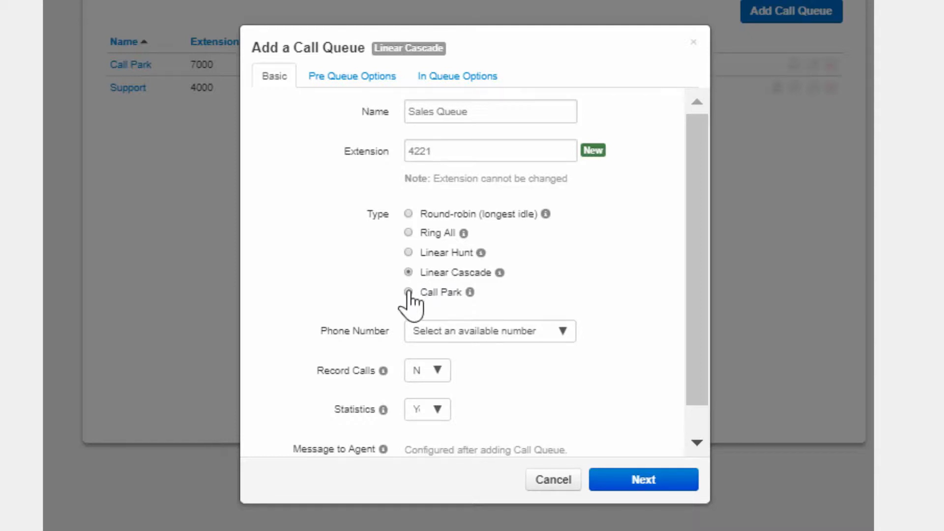
{"action": "left_click", "coordinate": [408, 292]}
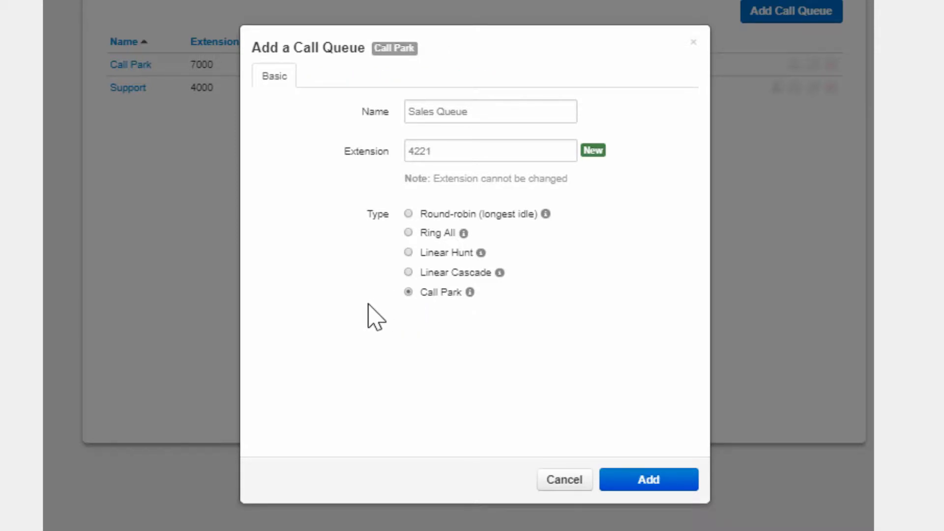
{"action": "left_click", "coordinate": [408, 214]}
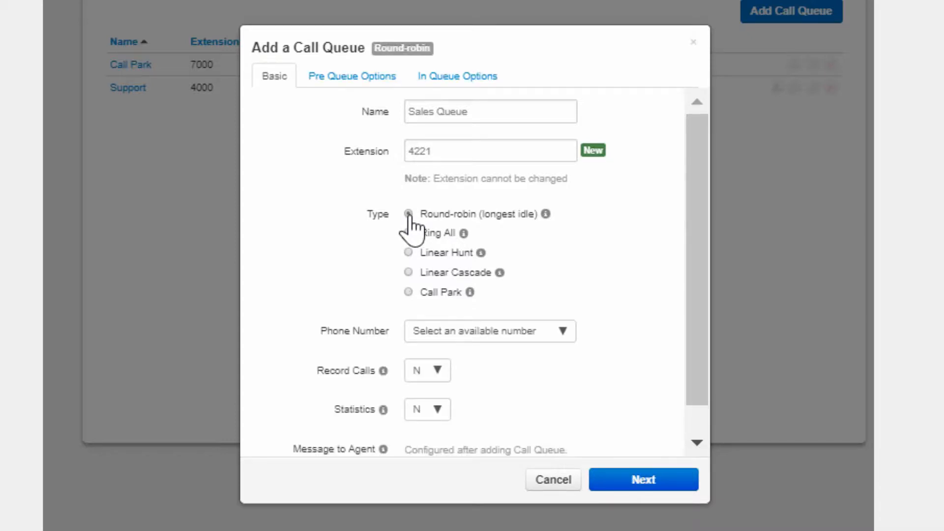
Assign the available phone number to the queue, set Record Calls and Statistics to Yes, and finish the basic settings
{"action": "left_click", "coordinate": [543, 333]}
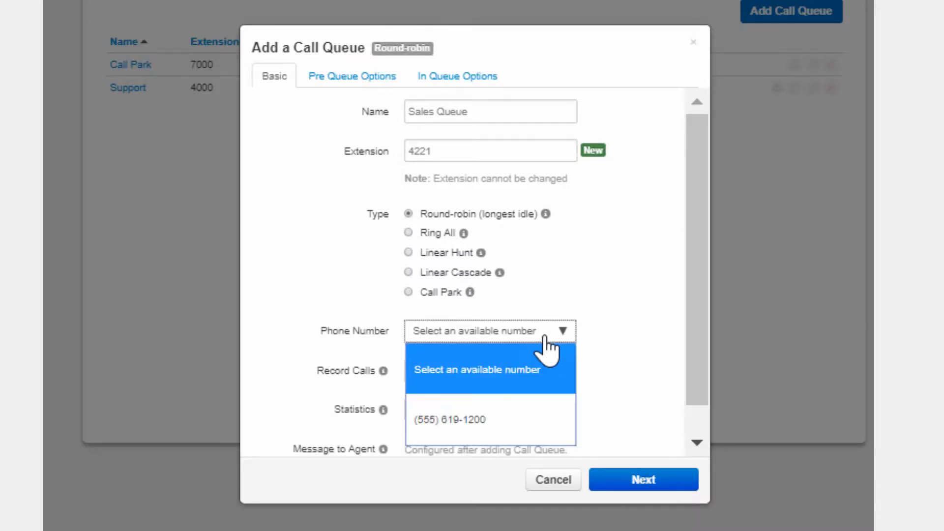
{"action": "left_click", "coordinate": [523, 422]}
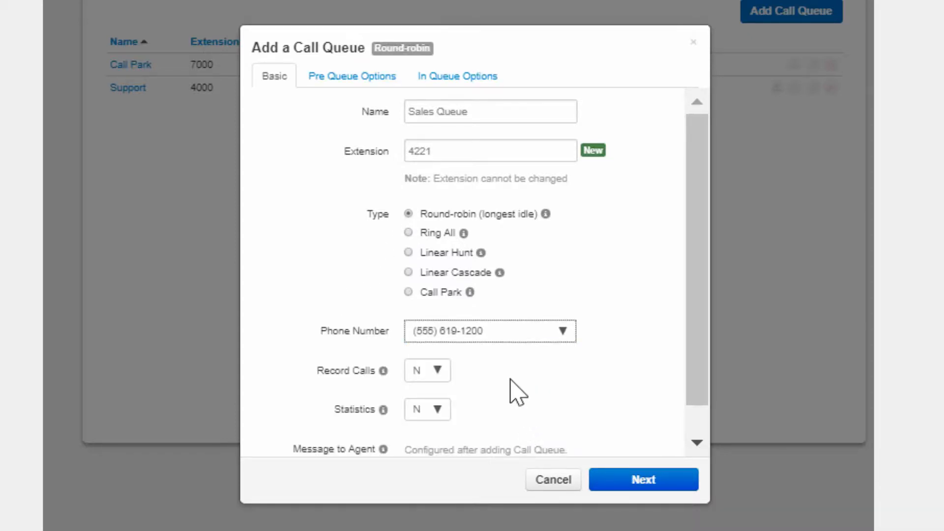
{"action": "left_click", "coordinate": [431, 374]}
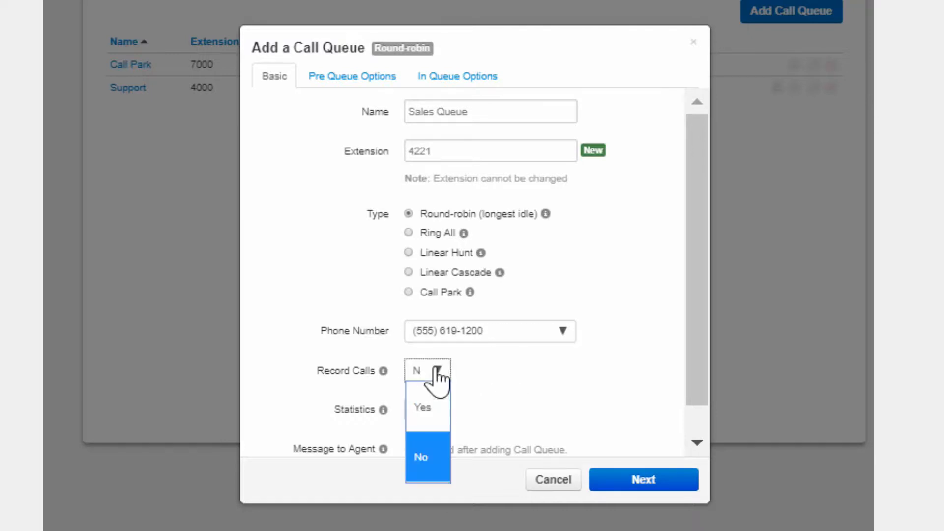
{"action": "left_click", "coordinate": [436, 408]}
{"action": "left_click", "coordinate": [436, 412]}
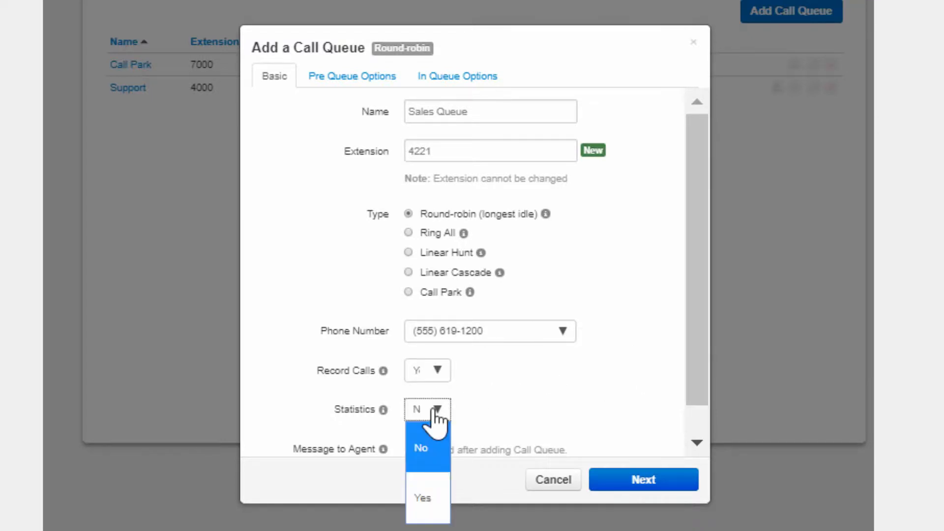
{"action": "left_click", "coordinate": [435, 501]}
{"action": "scroll", "coordinate": [489, 390], "scroll_direction": "down", "scroll_amount": 1}
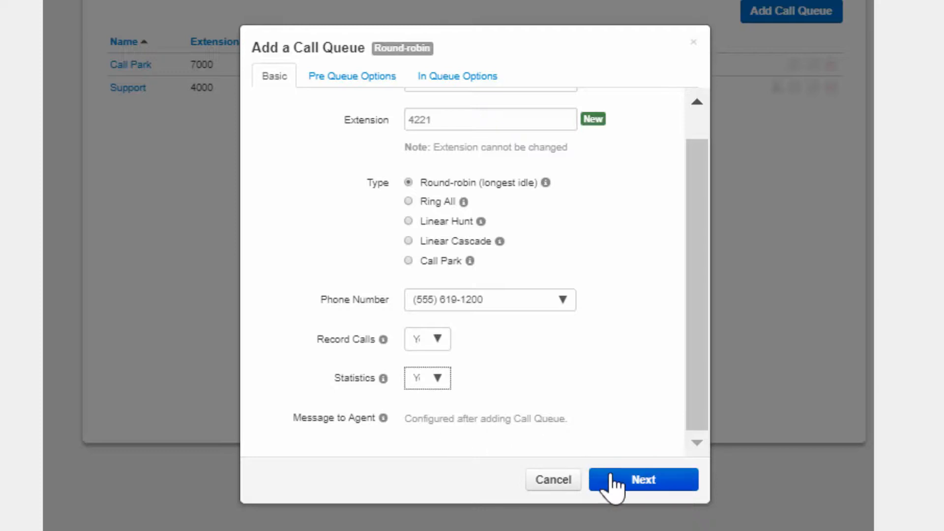
{"action": "left_click", "coordinate": [620, 493]}
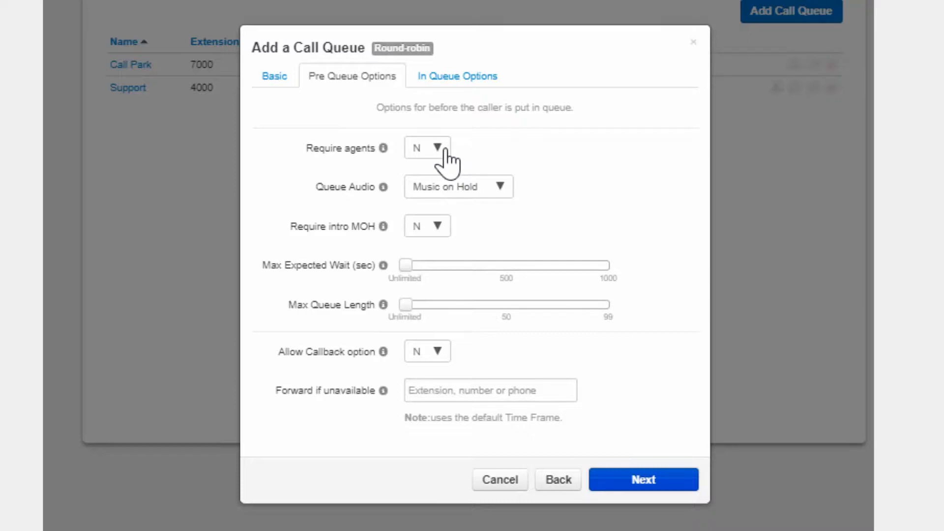
Require agents for the queue, keep Music on Hold as the queue audio, and set Require intro MOH to Yes
{"action": "mouse_move", "coordinate": [388, 399]}
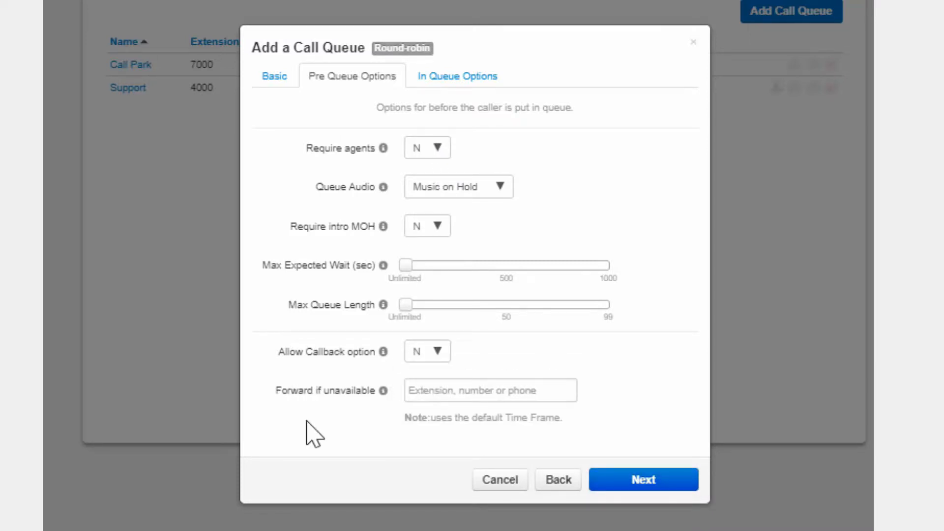
{"action": "left_click", "coordinate": [435, 152]}
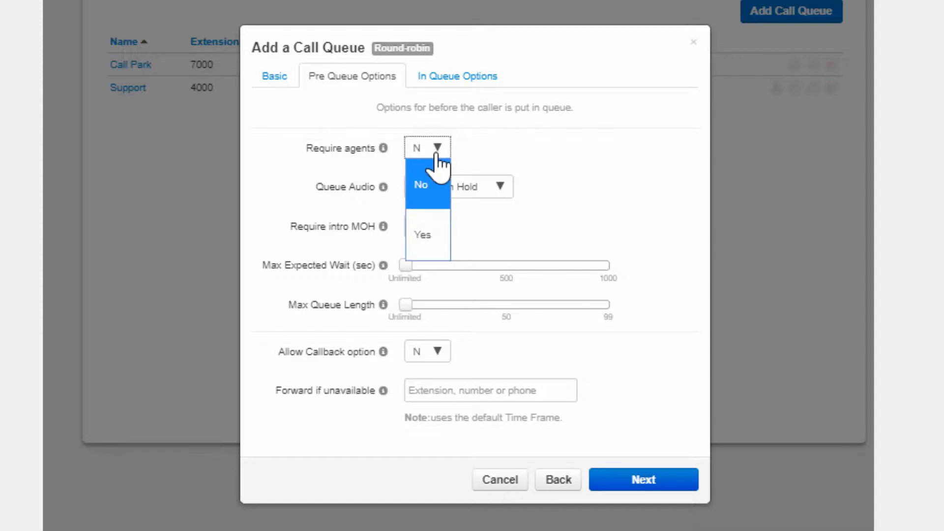
{"action": "left_click", "coordinate": [436, 247]}
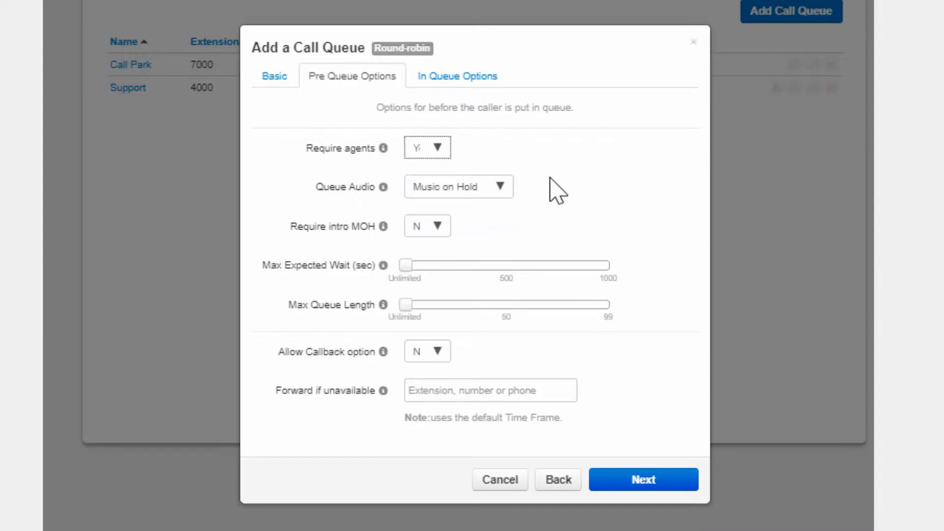
{"action": "left_click", "coordinate": [500, 188]}
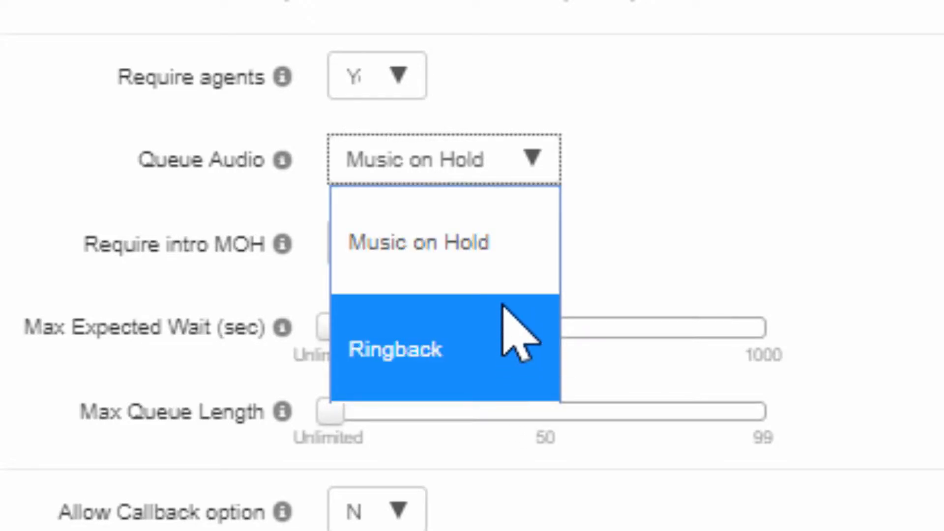
{"action": "left_click", "coordinate": [510, 276]}
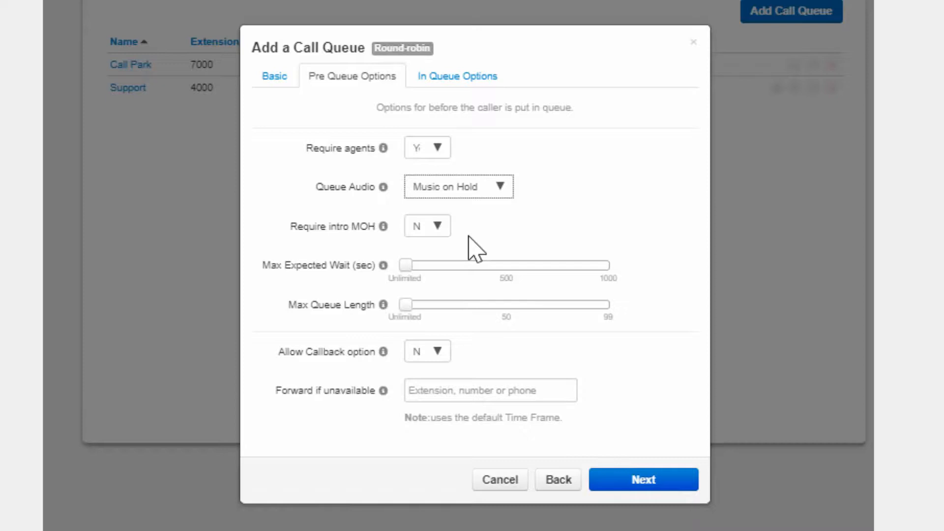
{"action": "left_click", "coordinate": [442, 231]}
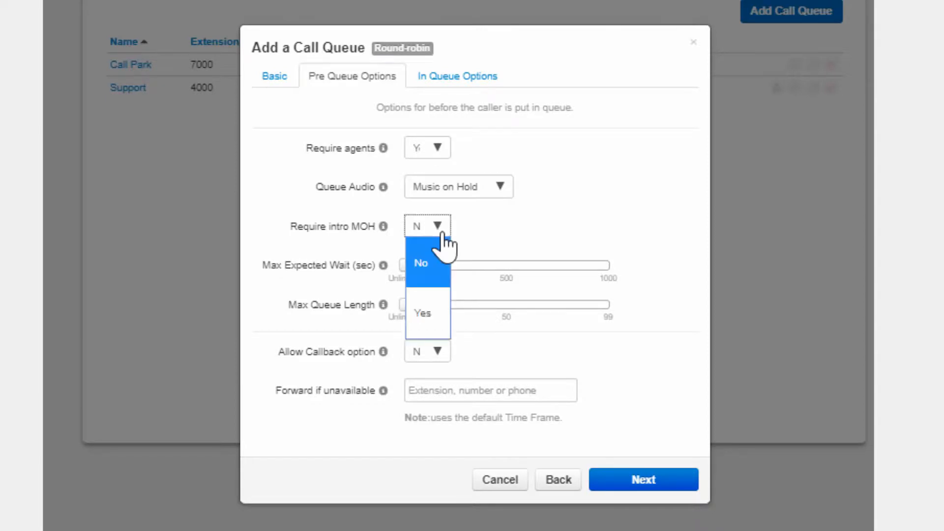
{"action": "left_click", "coordinate": [422, 313]}
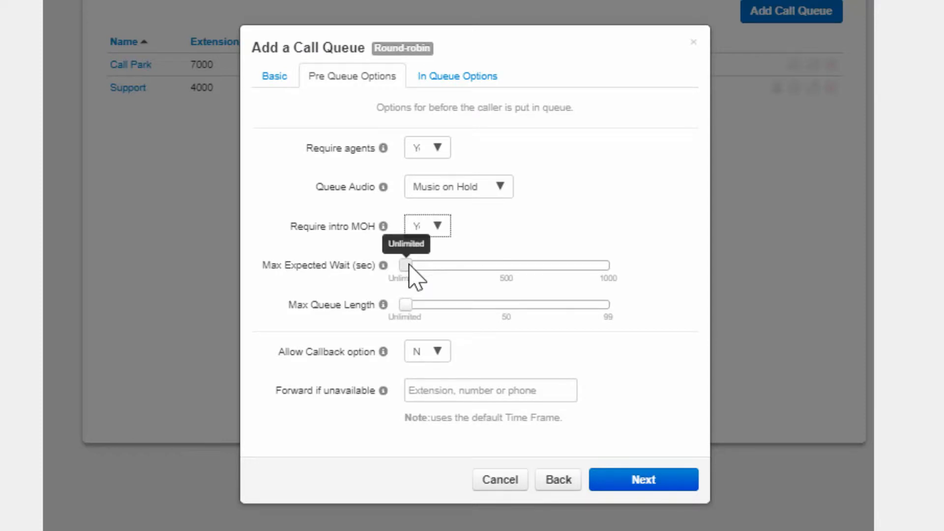
Set the maximum expected wait to 600 seconds and the maximum queue length to 50
{"action": "left_click_drag", "start_coordinate": [407, 265], "coordinate": [532, 267]}
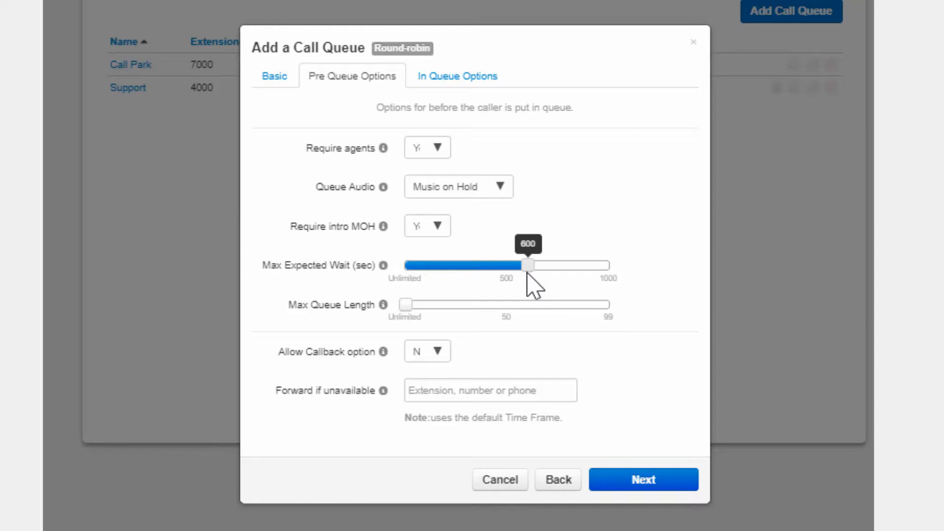
{"action": "left_click", "coordinate": [466, 391]}
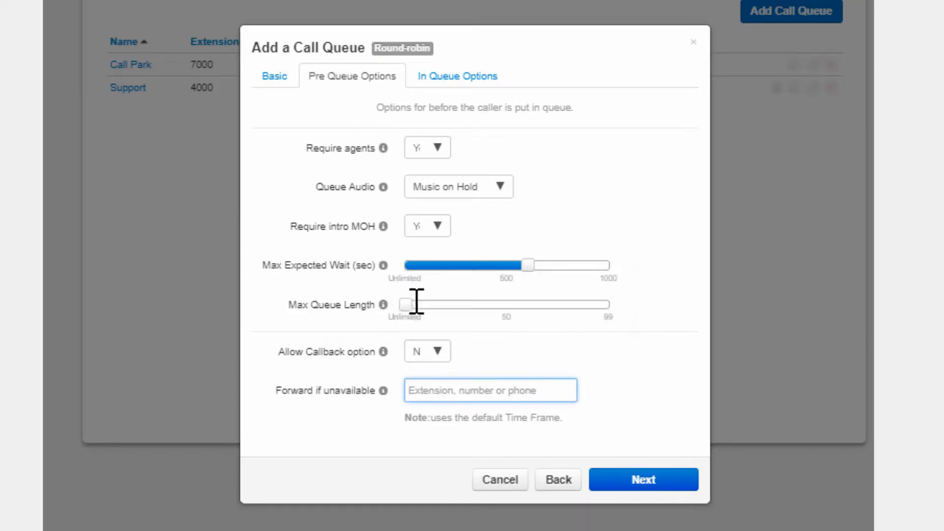
{"action": "mouse_move", "coordinate": [407, 308]}
{"action": "left_click_drag", "start_coordinate": [406, 305], "coordinate": [508, 305]}
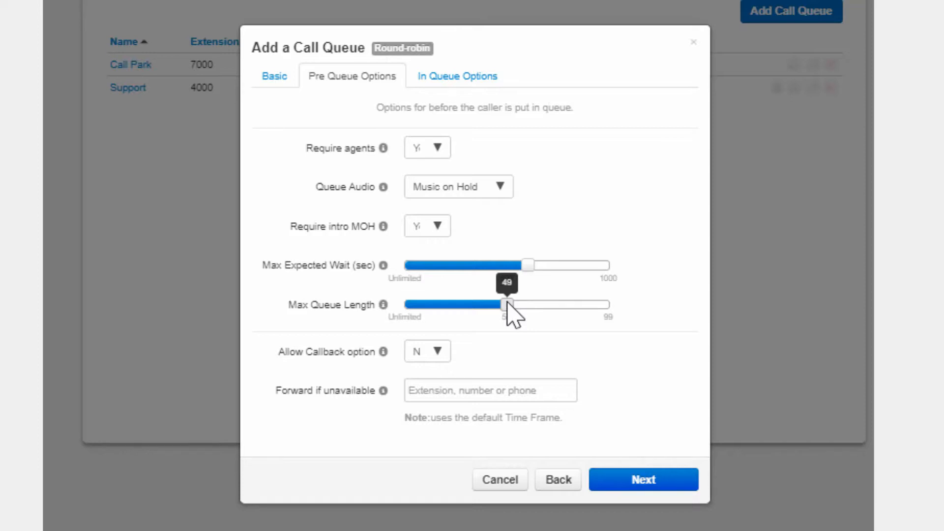
{"action": "left_click_drag", "start_coordinate": [507, 305], "coordinate": [510, 303]}
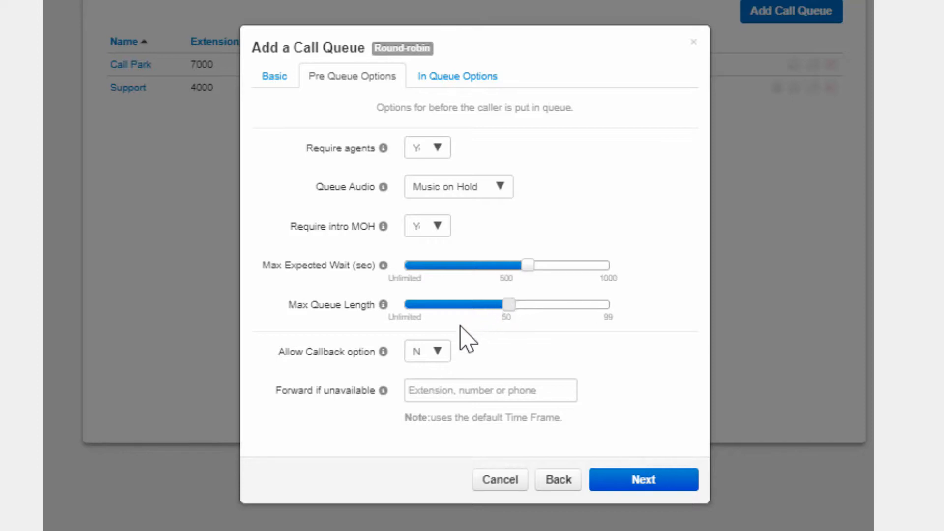
Allow the callback option, enter a forwarding phone number for when the queue is unavailable, and finish the pre-queue options
{"action": "left_click", "coordinate": [437, 352]}
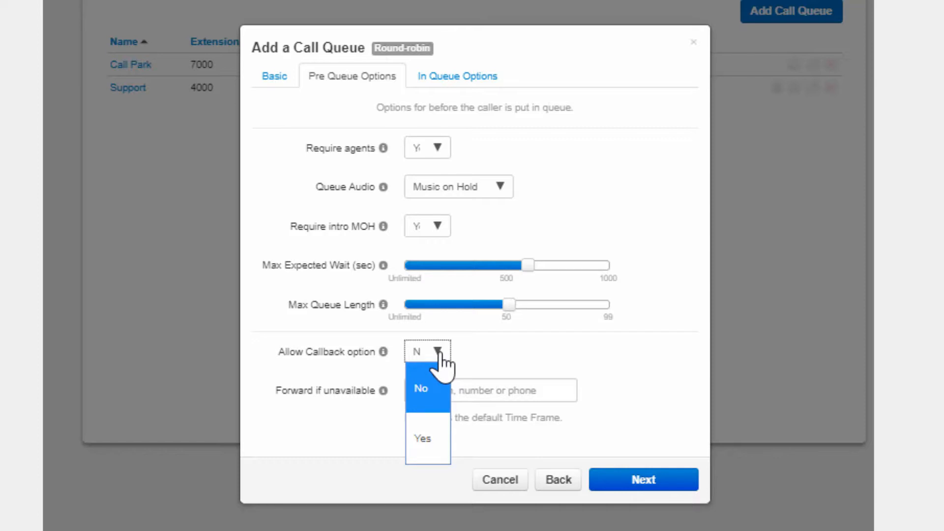
{"action": "left_click", "coordinate": [425, 443]}
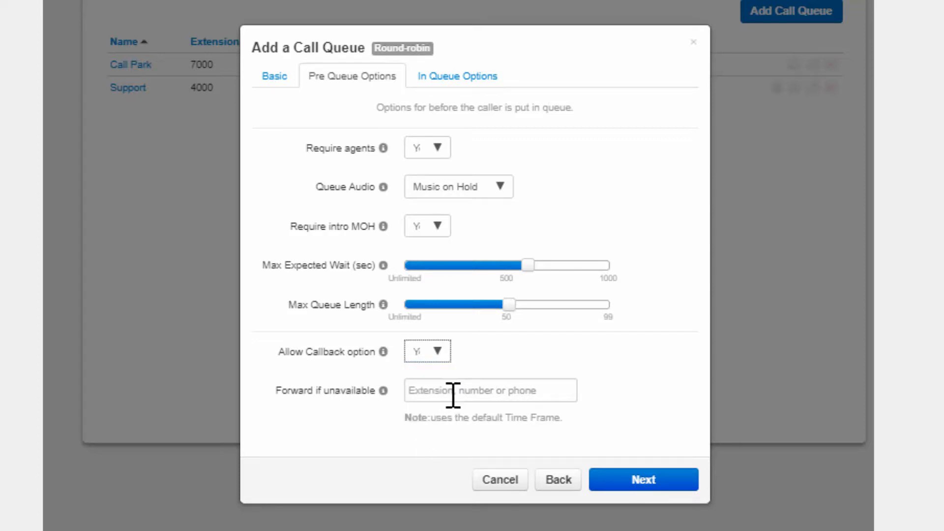
{"action": "left_click", "coordinate": [453, 394]}
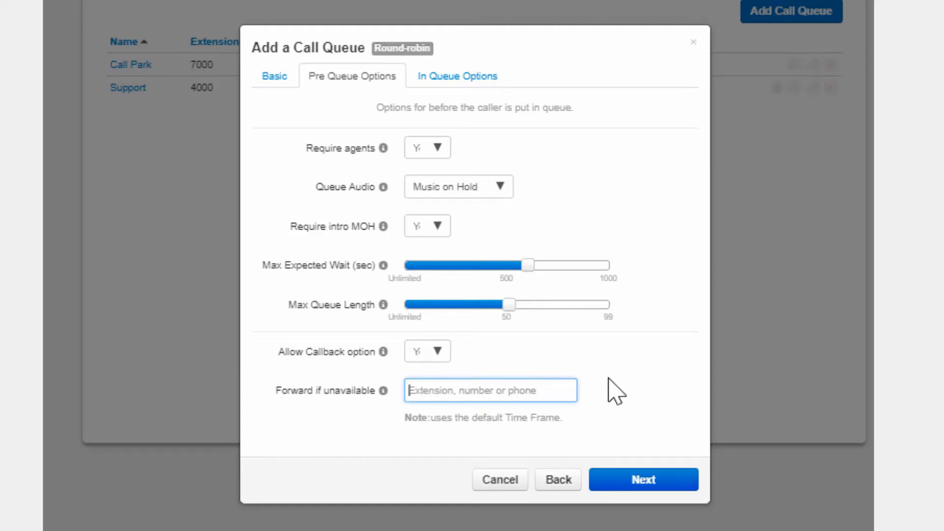
{"action": "type", "text": "215555"}
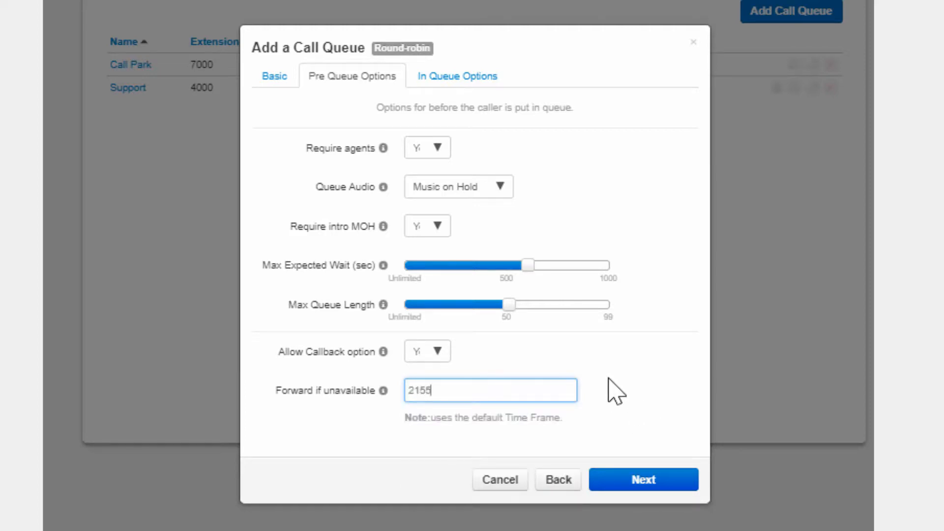
{"action": "type", "text": "6754"}
{"action": "left_click", "coordinate": [640, 488]}
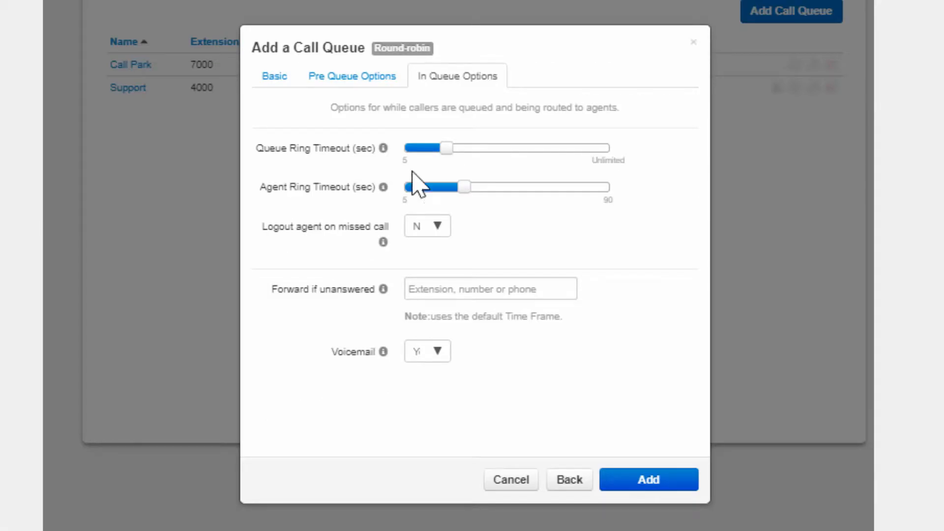
Raise the queue ring timeout to near its upper limit and the agent ring timeout to just past mid-range
{"action": "left_click_drag", "start_coordinate": [448, 146], "coordinate": [586, 150]}
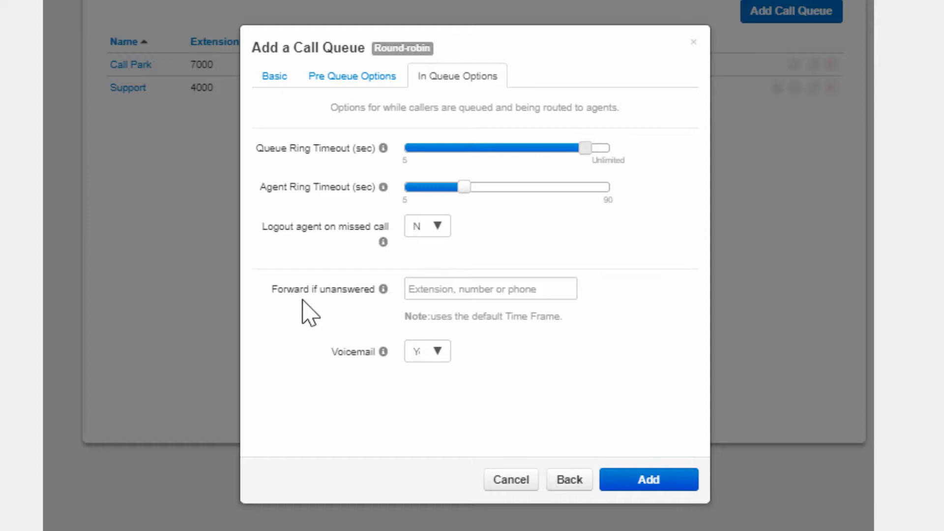
{"action": "mouse_move", "coordinate": [464, 187]}
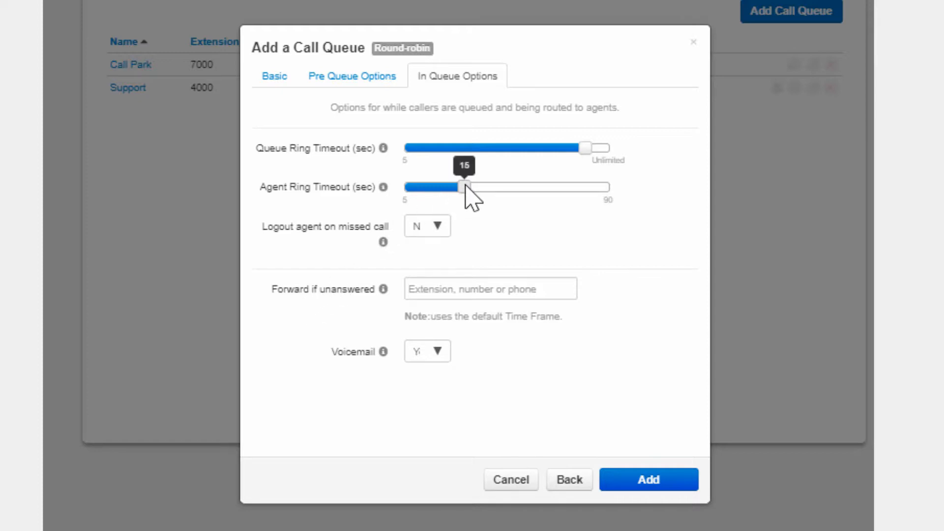
{"action": "left_click_drag", "start_coordinate": [465, 188], "coordinate": [518, 189]}
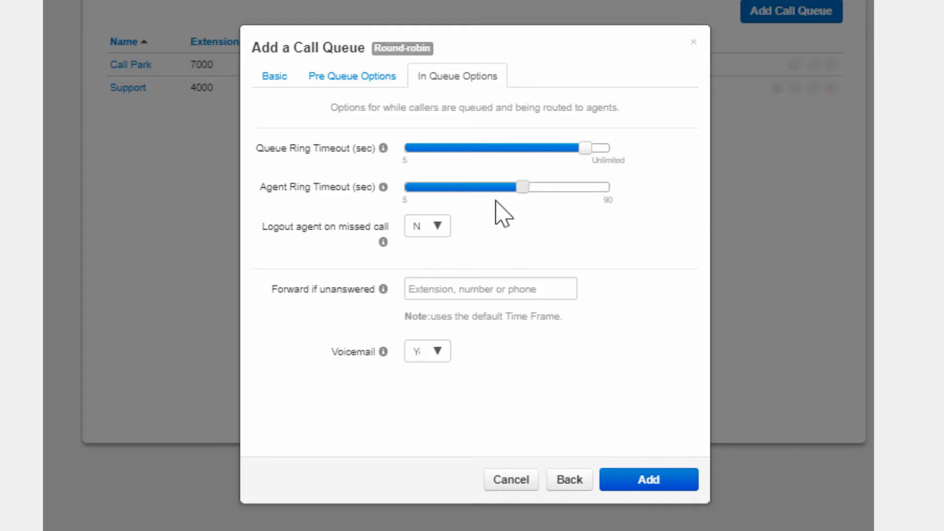
Set Logout agent on missed call to Yes for the queue
{"action": "left_click", "coordinate": [429, 229]}
{"action": "left_click", "coordinate": [422, 319]}
Try a forwarding phone number for unanswered calls and clear the entry again
{"action": "left_click", "coordinate": [546, 288]}
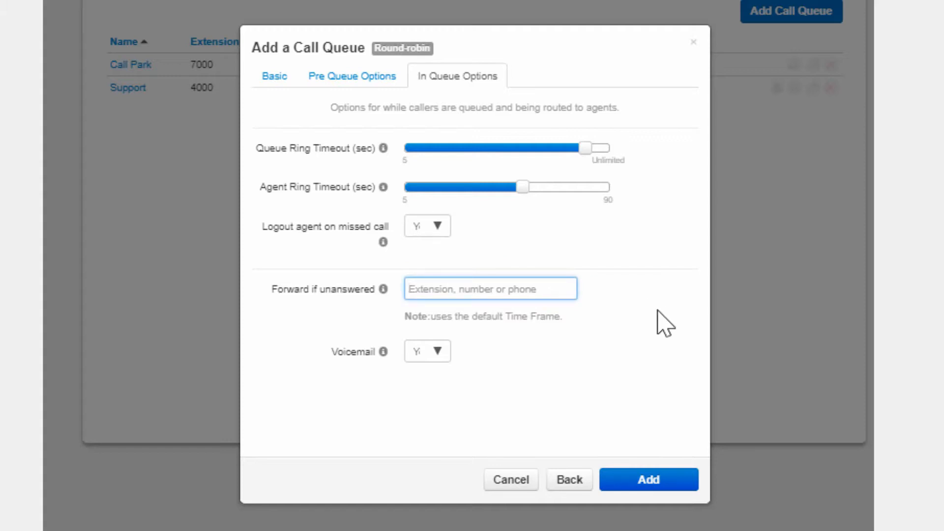
{"action": "type", "text": "1212"}
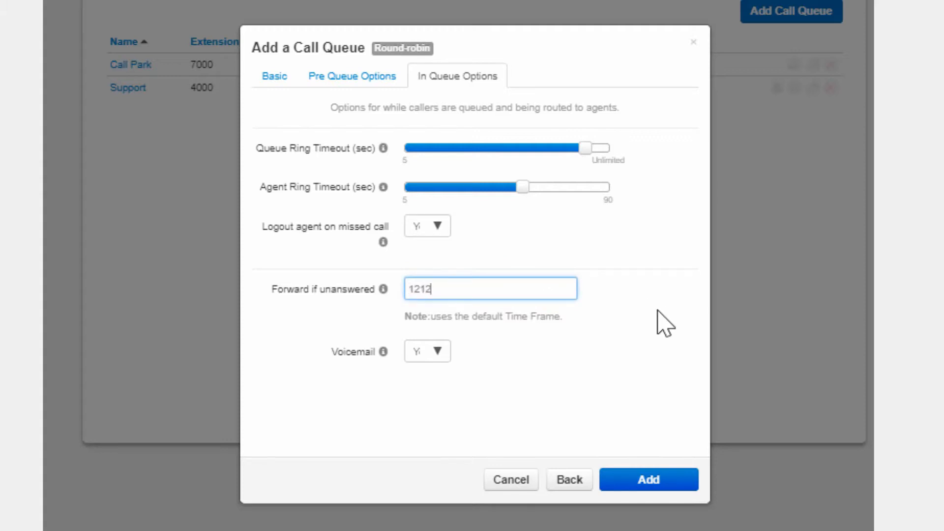
{"action": "type", "text": "5556789"}
{"action": "left_click_drag", "start_coordinate": [487, 284], "coordinate": [326, 274]}
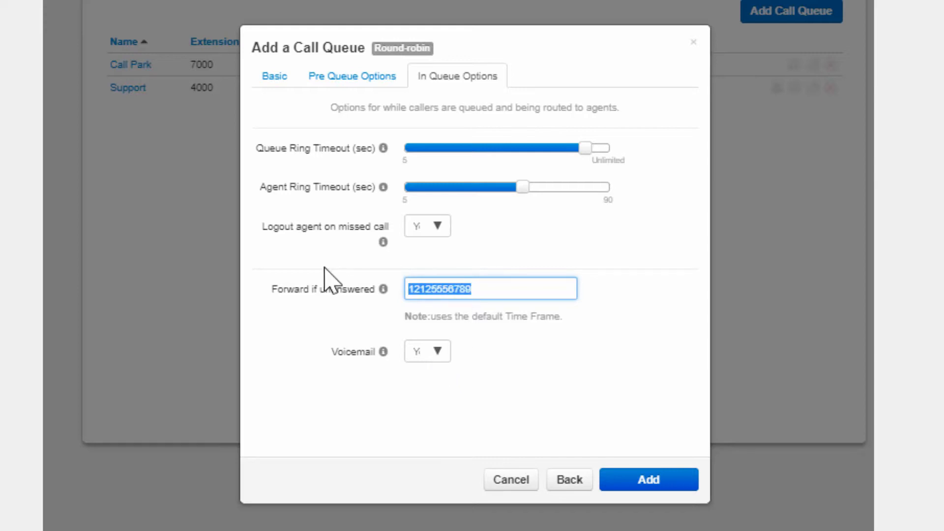
{"action": "key", "text": "BackSpace"}
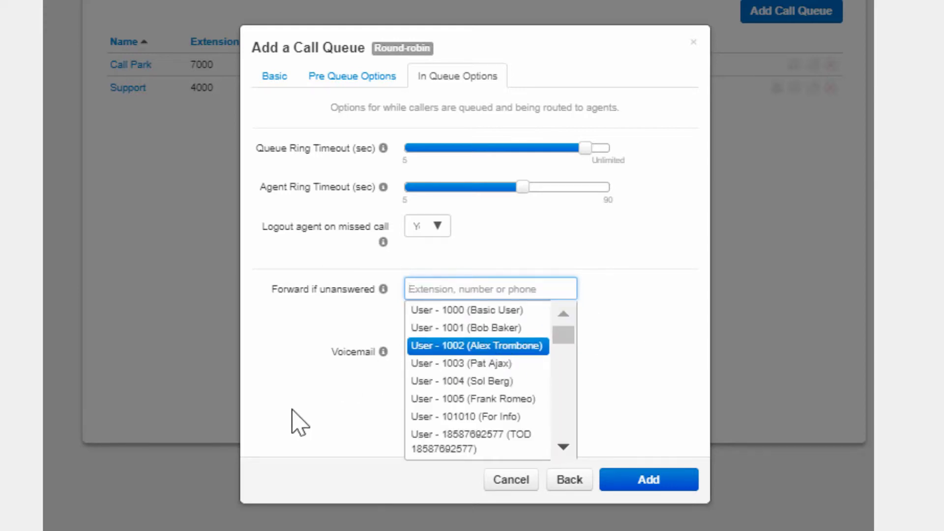
{"action": "left_click", "coordinate": [299, 421]}
Keep Voicemail set to Yes for the queue
{"action": "left_click", "coordinate": [426, 352]}
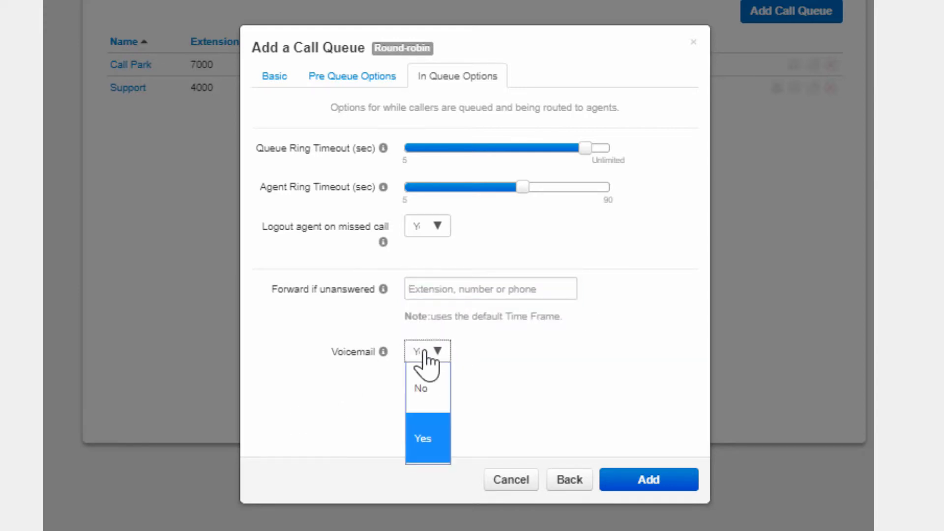
{"action": "left_click", "coordinate": [431, 438]}
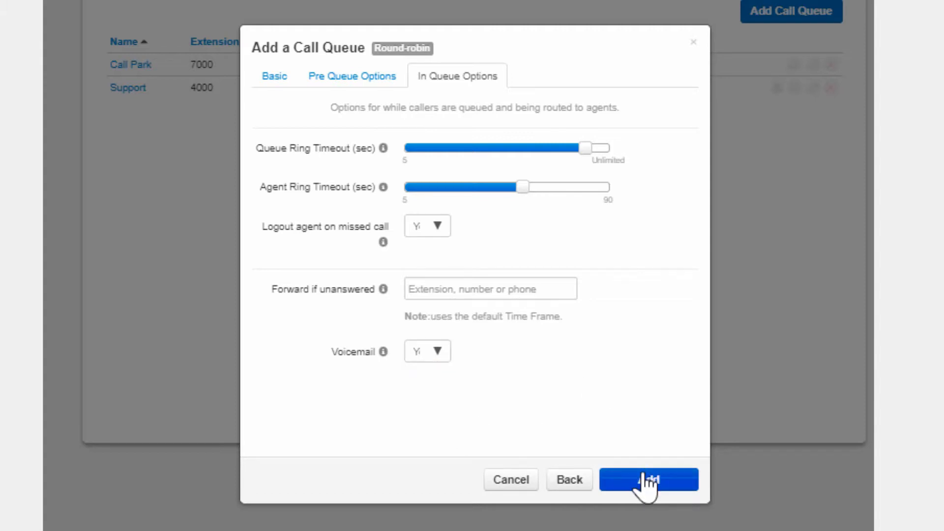
Switch the queue type to Ring All and to Linear Hunt, checking the in-queue options of each
{"action": "left_click", "coordinate": [283, 78]}
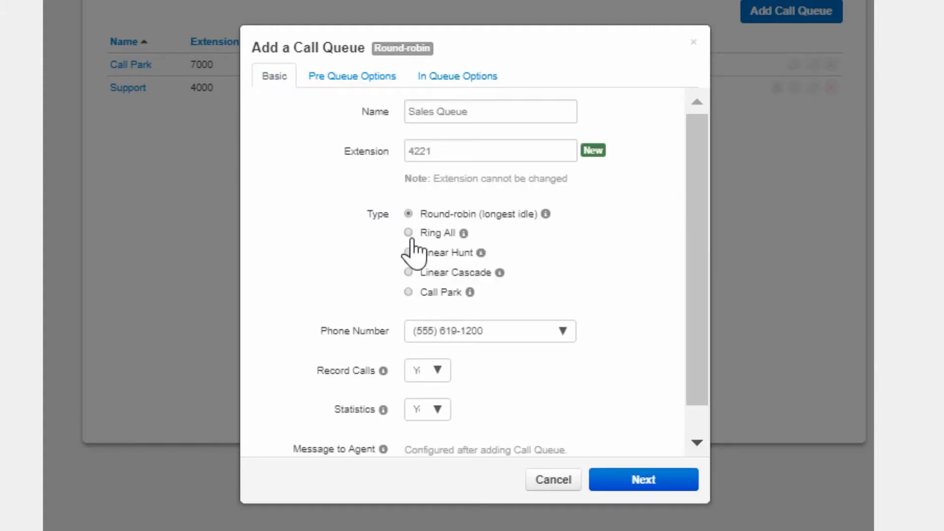
{"action": "left_click", "coordinate": [408, 233]}
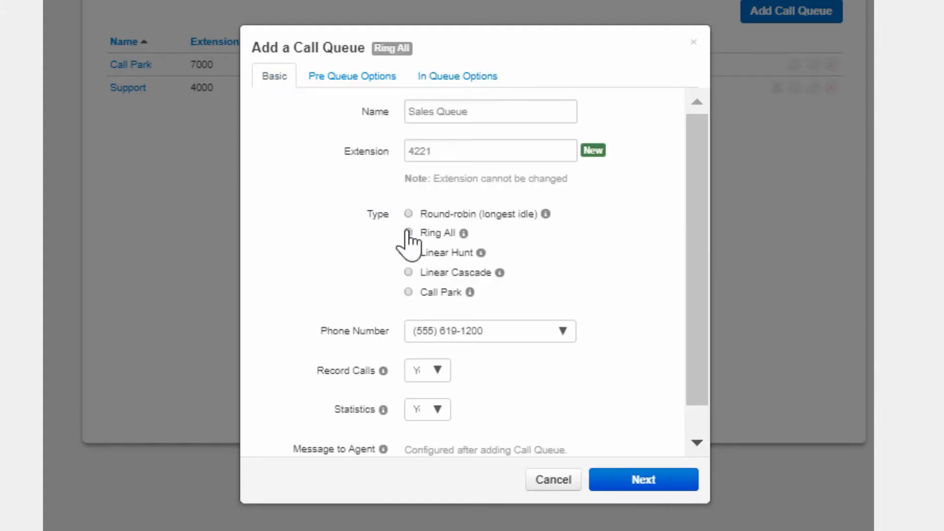
{"action": "left_click", "coordinate": [456, 79]}
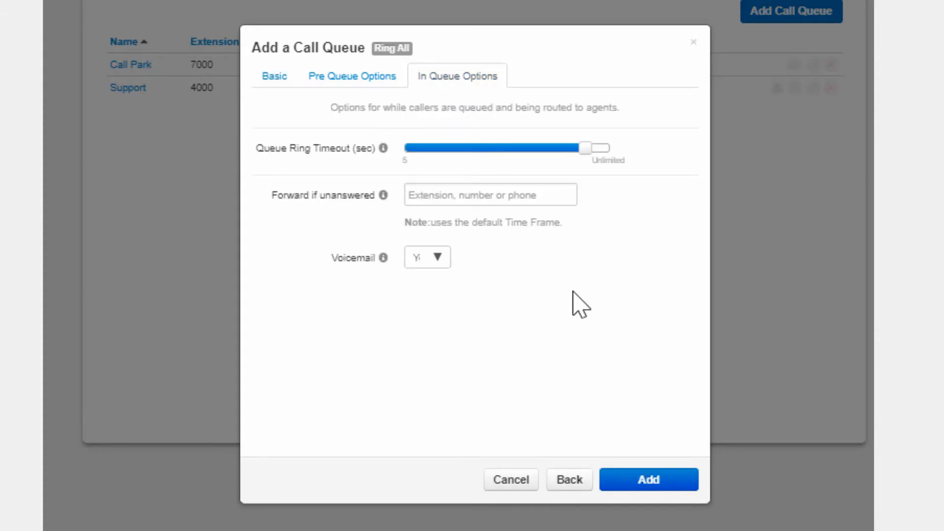
{"action": "left_click", "coordinate": [271, 78]}
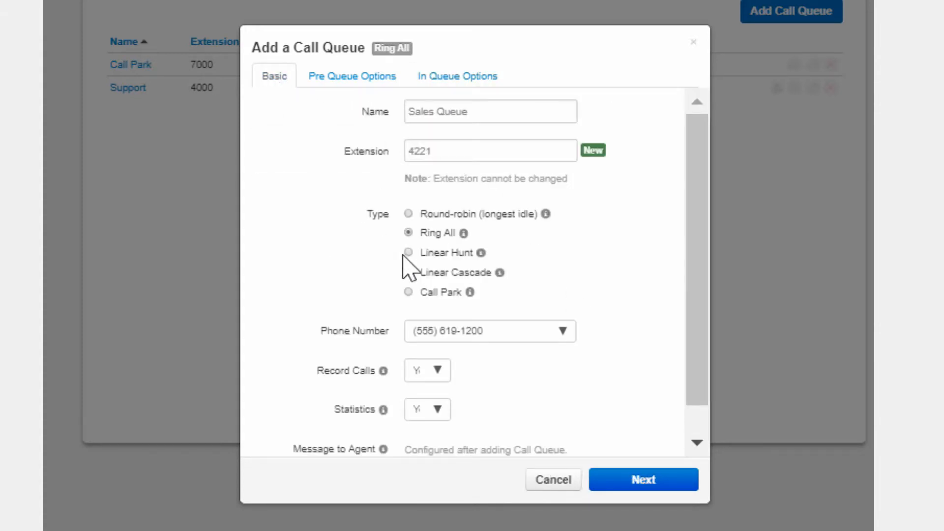
{"action": "left_click", "coordinate": [408, 253]}
{"action": "left_click", "coordinate": [456, 96]}
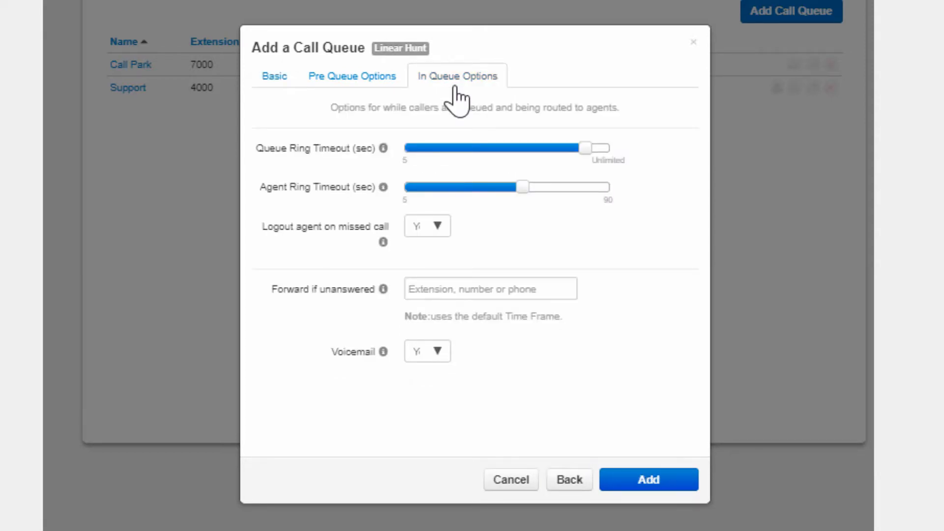
Try the Linear Cascade type with slightly raised Initial Agent Group and Agent Group to Add After Timeout values, and the Call Park type
{"action": "left_click", "coordinate": [269, 82]}
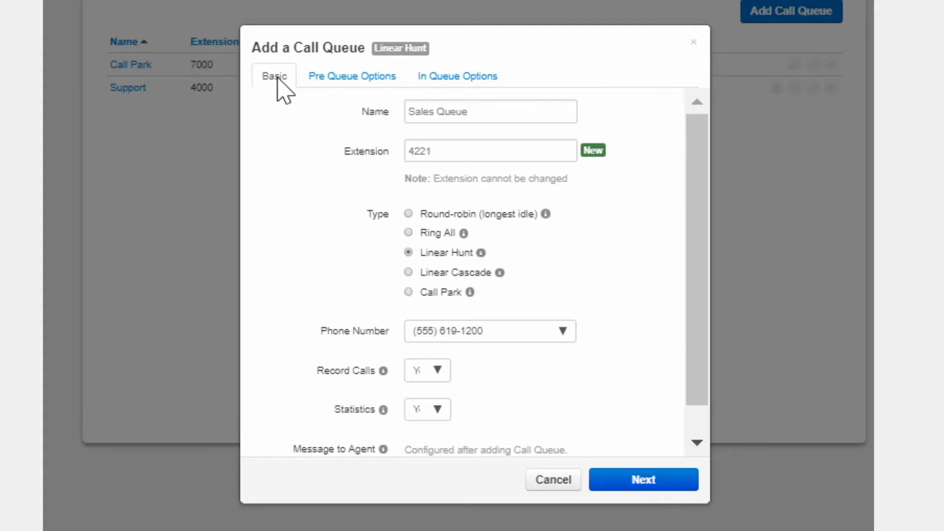
{"action": "left_click", "coordinate": [409, 273]}
{"action": "left_click", "coordinate": [455, 79]}
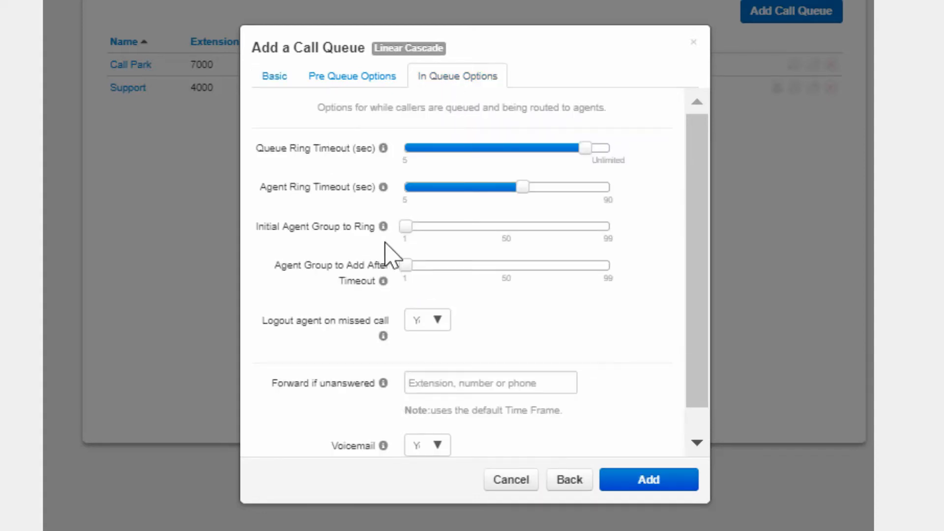
{"action": "mouse_move", "coordinate": [405, 228]}
{"action": "left_click_drag", "start_coordinate": [405, 227], "coordinate": [423, 235]}
{"action": "mouse_move", "coordinate": [406, 268]}
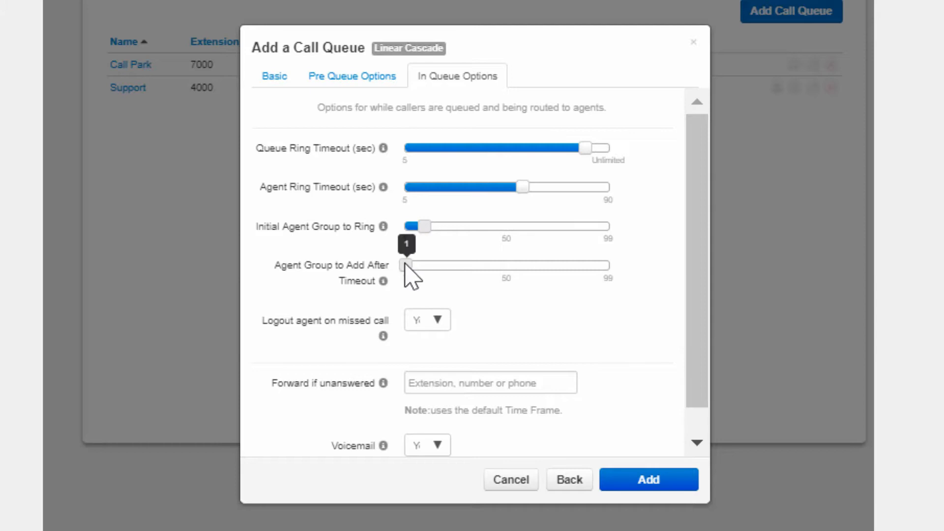
{"action": "left_click_drag", "start_coordinate": [407, 268], "coordinate": [445, 266]}
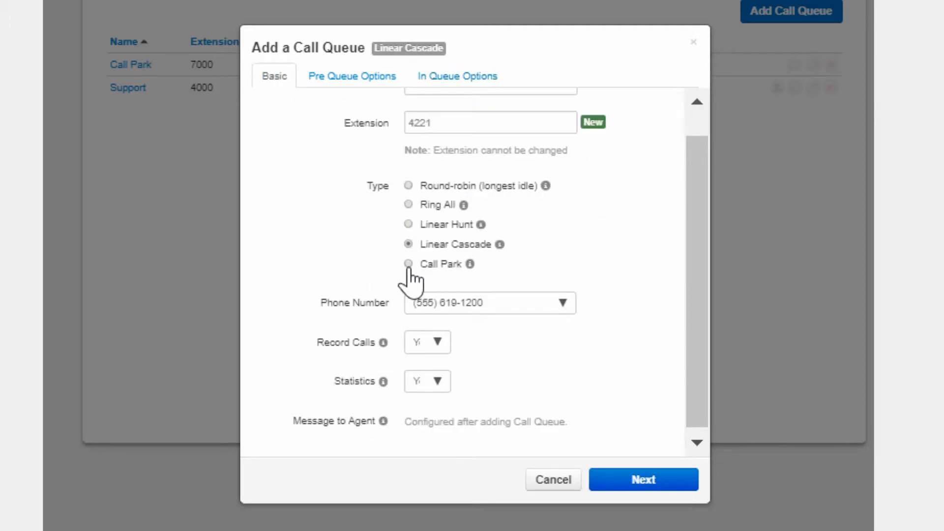
{"action": "left_click", "coordinate": [407, 266]}
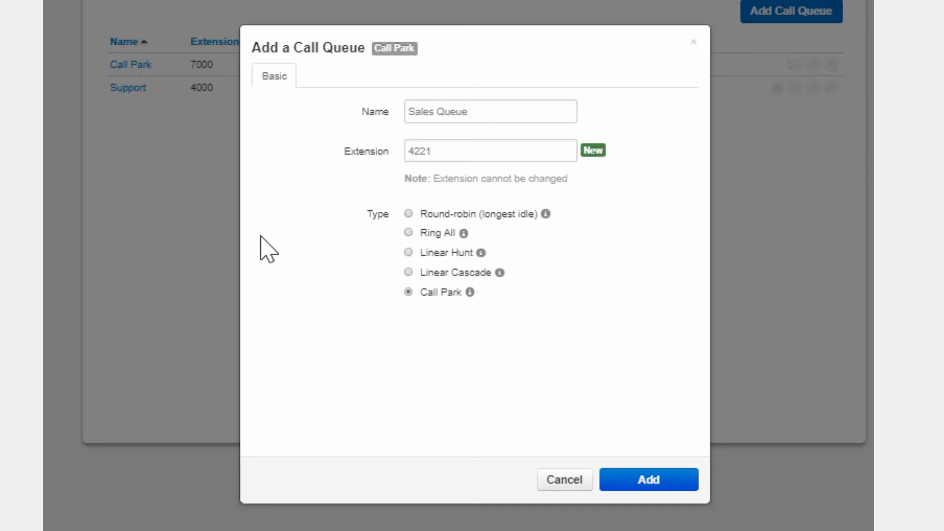
Set the queue type back to Round-robin (longest idle) and add the Sales Queue
{"action": "left_click", "coordinate": [408, 214]}
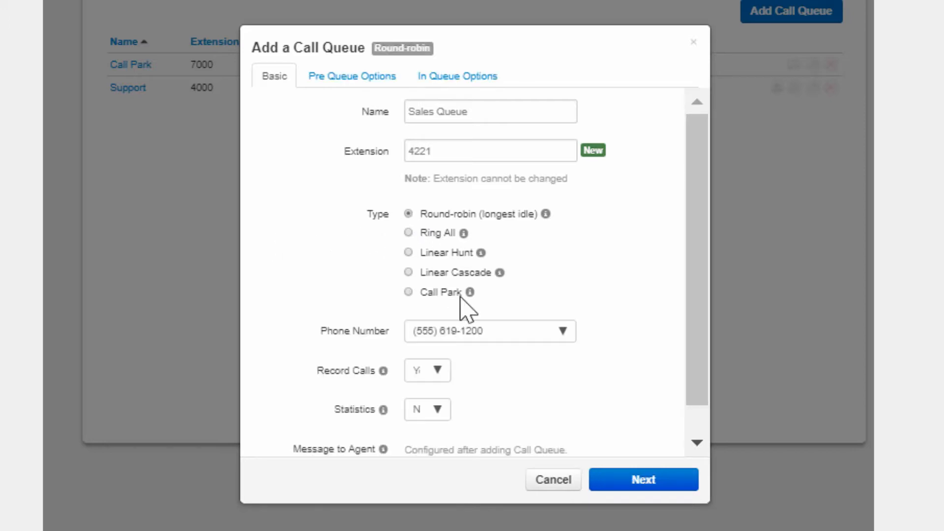
{"action": "left_click", "coordinate": [638, 480]}
{"action": "left_click", "coordinate": [639, 481]}
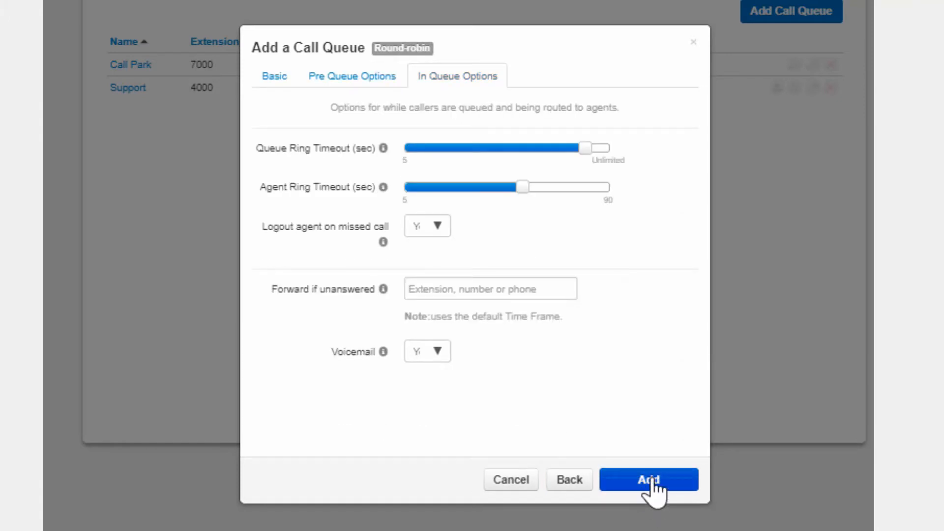
{"action": "left_click", "coordinate": [650, 481]}
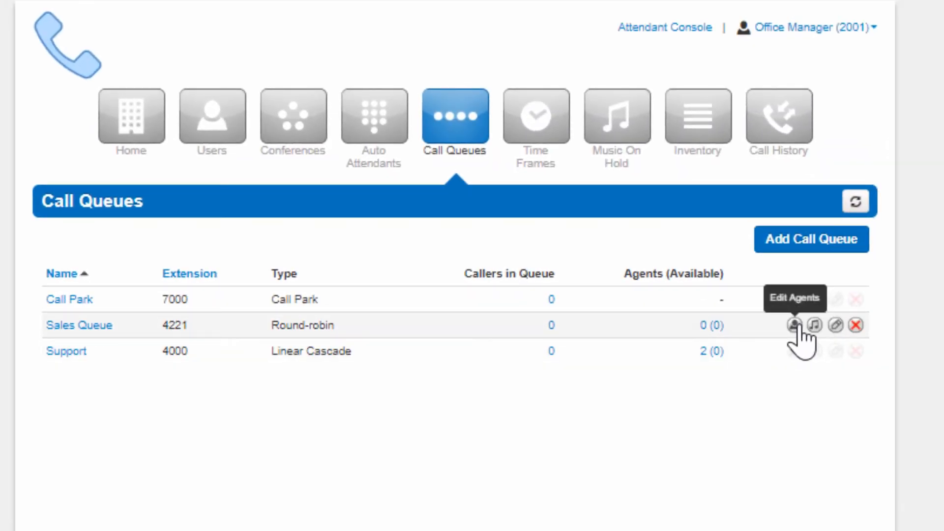
Start adding an agent to the Sales Queue and choose 1000 (Basic User) as the agent phone
{"action": "left_click", "coordinate": [795, 325]}
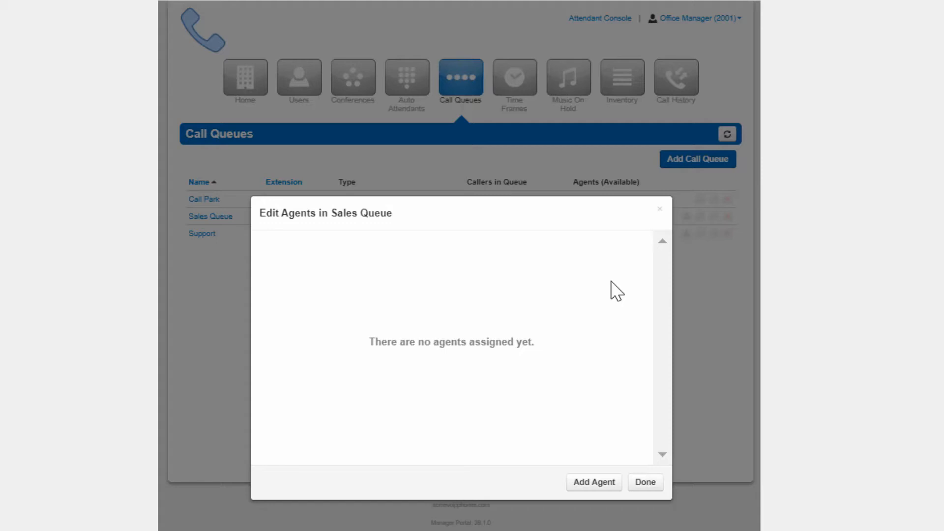
{"action": "left_click", "coordinate": [587, 485]}
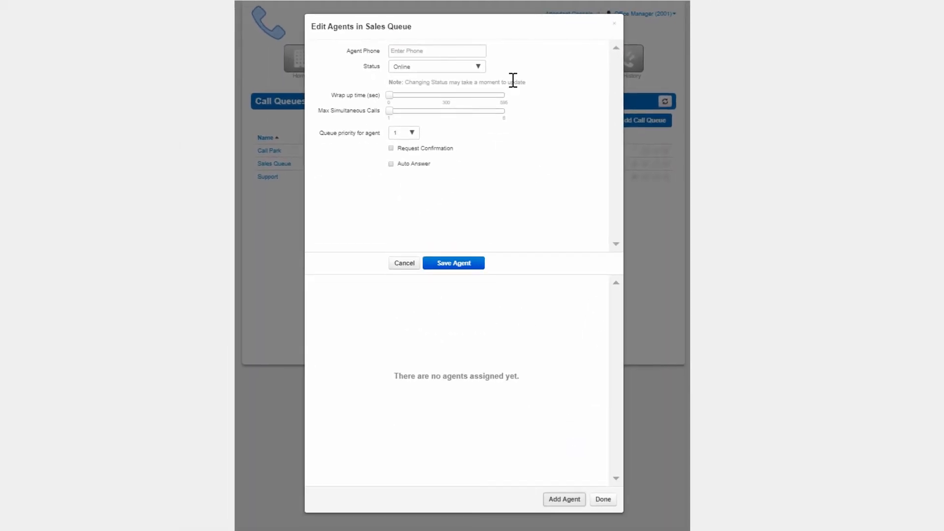
{"action": "left_click", "coordinate": [449, 49]}
{"action": "type", "text": "t"}
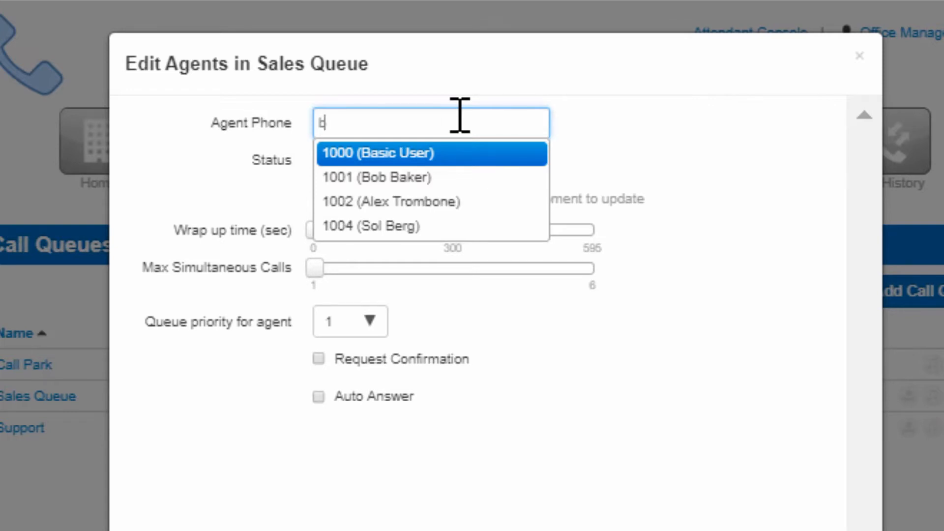
{"action": "key", "text": "Return"}
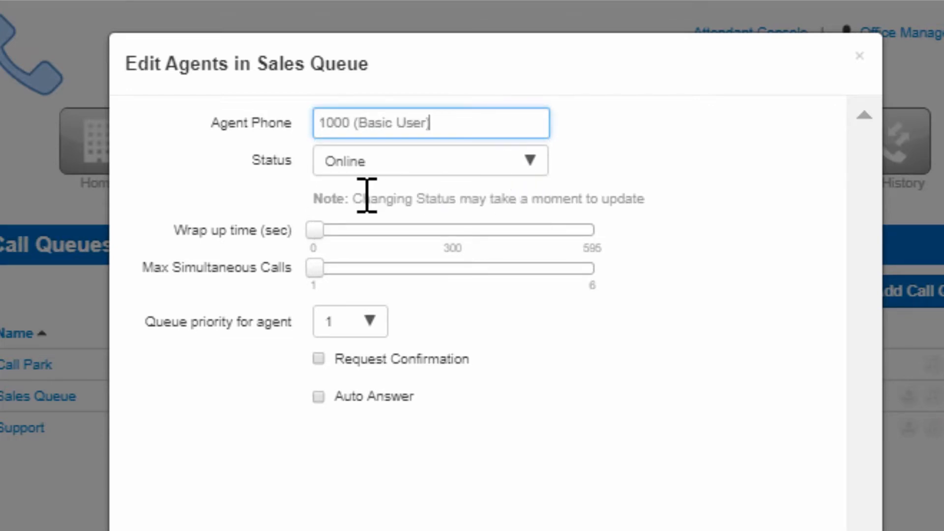
Keep the agent's status Online and set the wrap up time to 25 seconds
{"action": "left_click", "coordinate": [372, 166]}
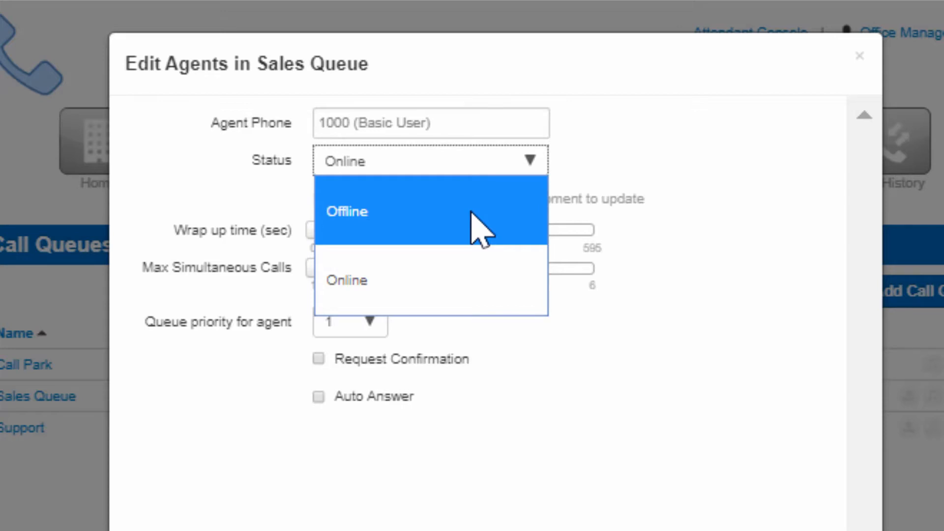
{"action": "left_click", "coordinate": [488, 279]}
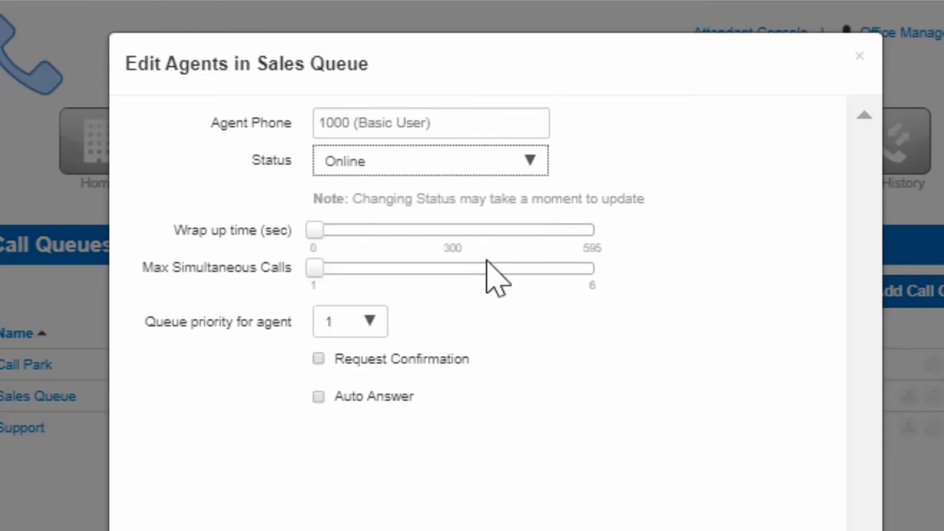
{"action": "mouse_move", "coordinate": [319, 231]}
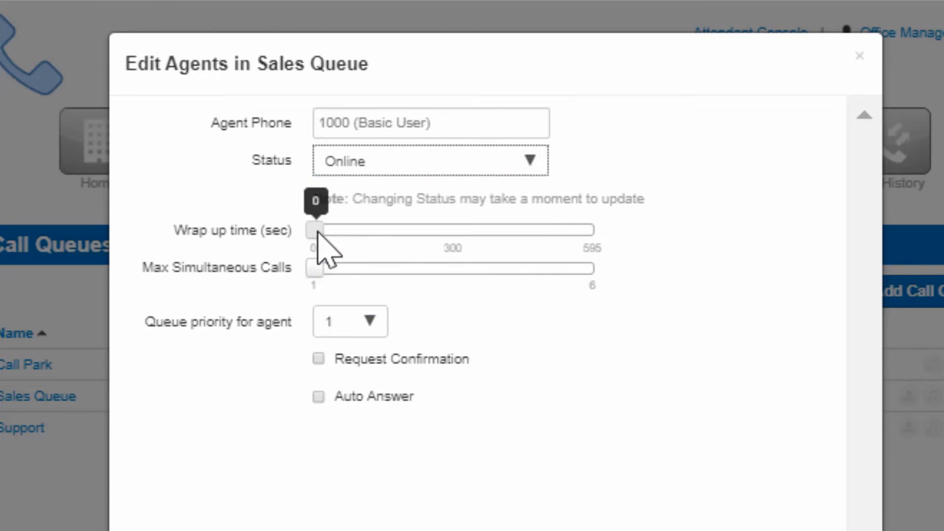
{"action": "left_click_drag", "start_coordinate": [317, 233], "coordinate": [327, 237]}
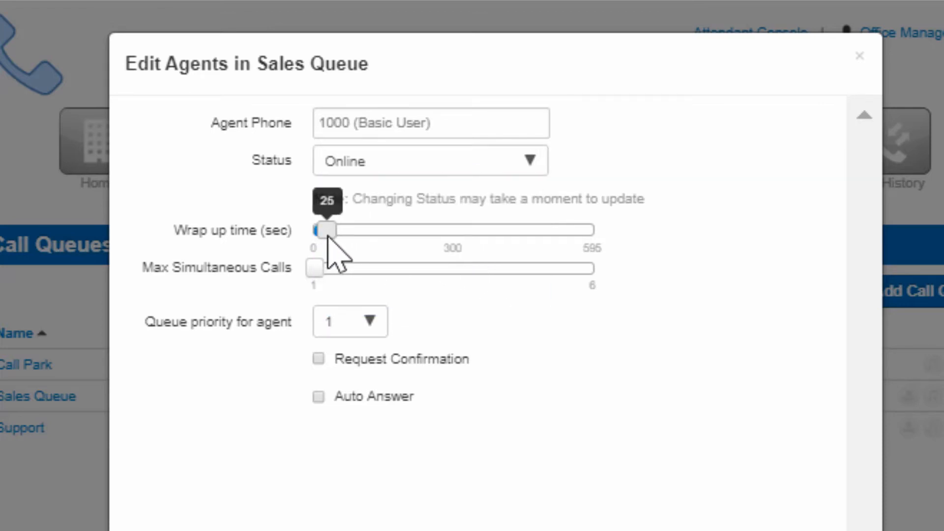
Set the agent's maximum simultaneous calls to 2 and keep the queue priority at 1
{"action": "mouse_move", "coordinate": [312, 268]}
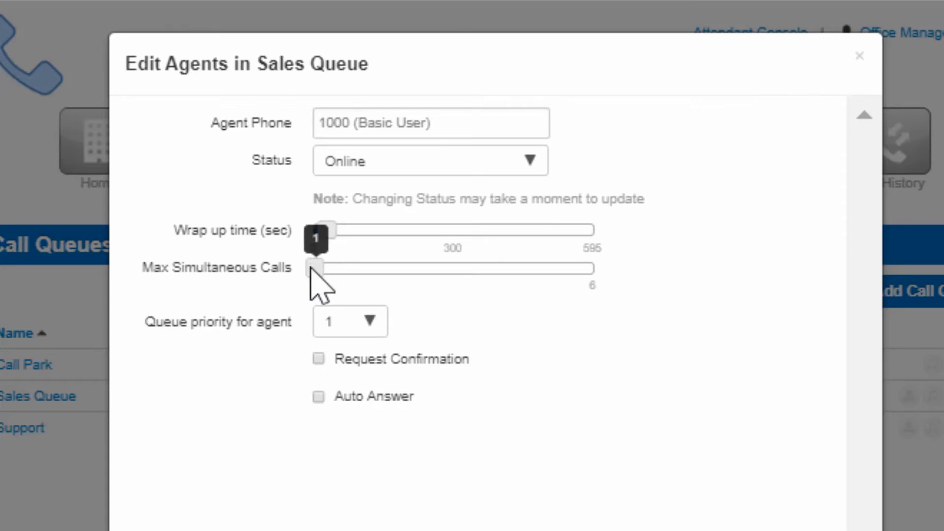
{"action": "left_click", "coordinate": [343, 268]}
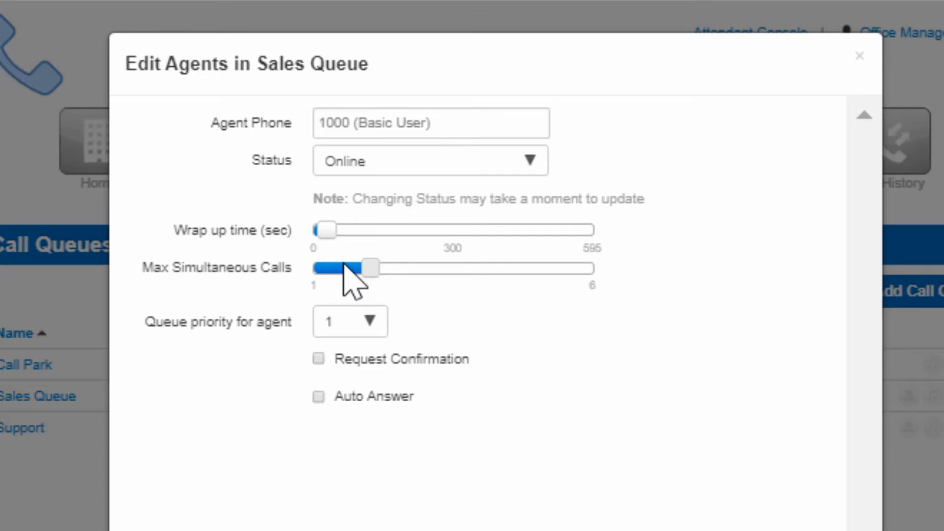
{"action": "mouse_move", "coordinate": [363, 260]}
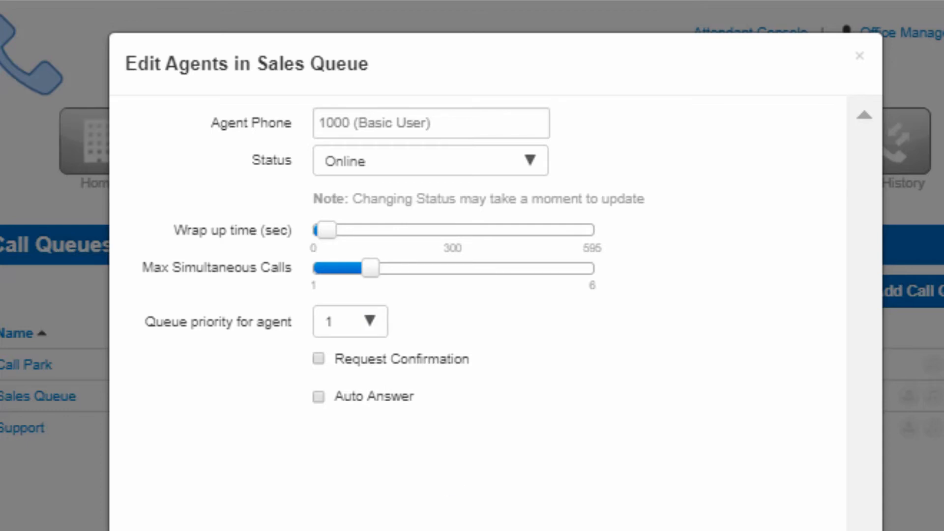
{"action": "left_click", "coordinate": [365, 329]}
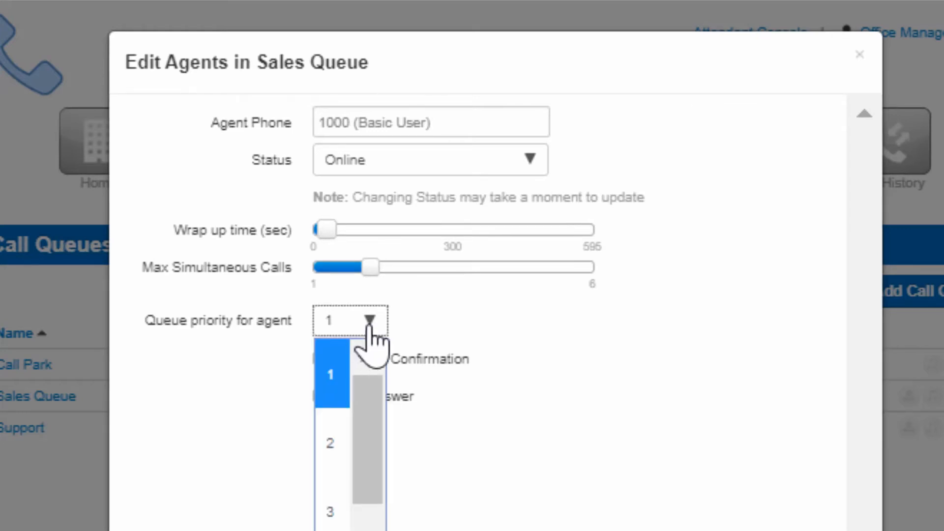
{"action": "left_click", "coordinate": [369, 326]}
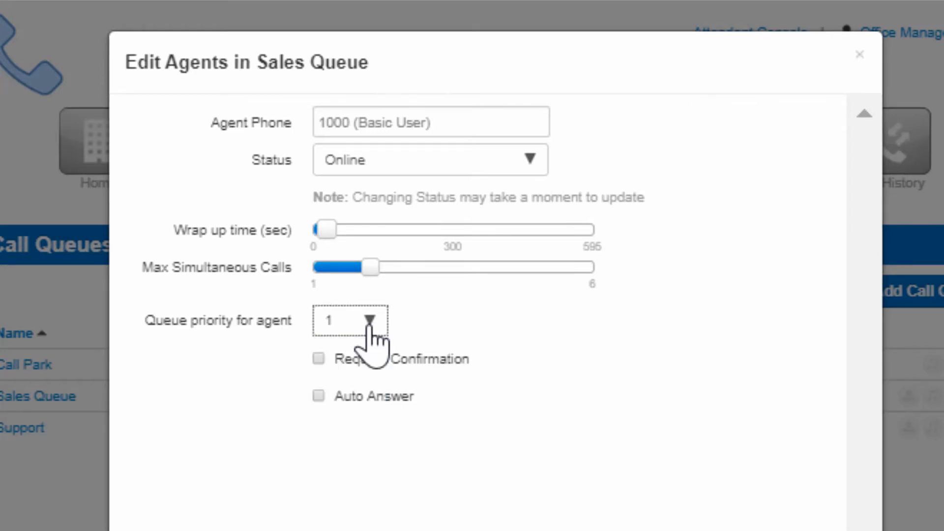
Leave Request Confirmation off, enable Auto Answer for the agent, and save the agent
{"action": "left_click", "coordinate": [318, 358]}
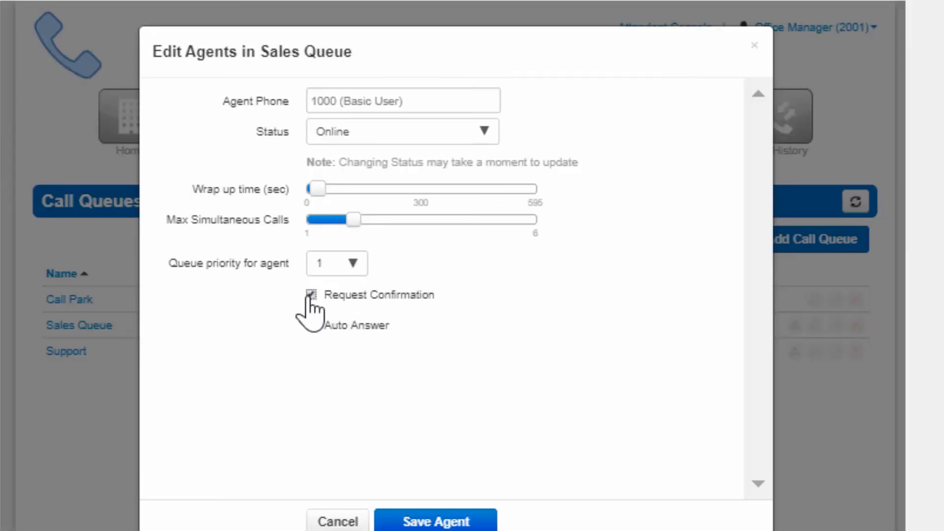
{"action": "left_click", "coordinate": [318, 358]}
{"action": "left_click", "coordinate": [311, 325]}
{"action": "left_click", "coordinate": [448, 521]}
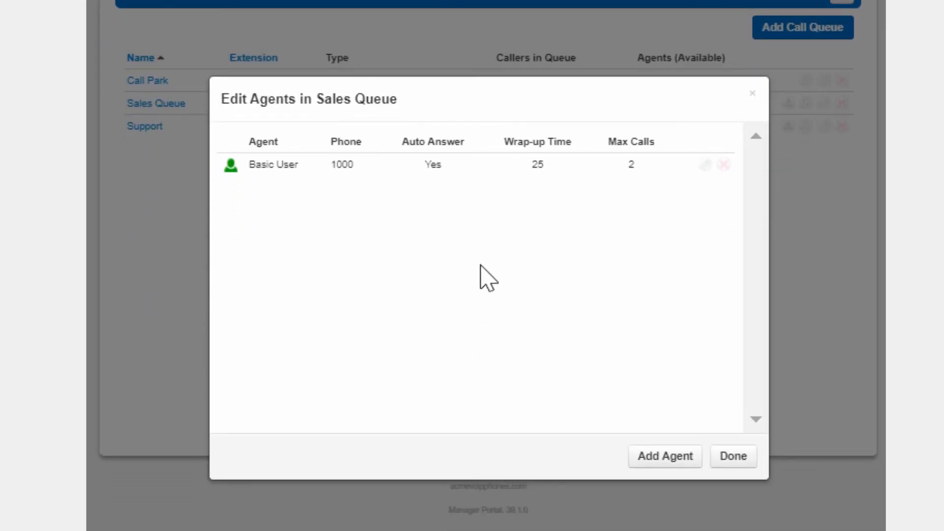
Open the Basic User agent on phone 1000 for editing, remove that agent from the Sales Queue, and close the agent list
{"action": "left_click", "coordinate": [704, 164]}
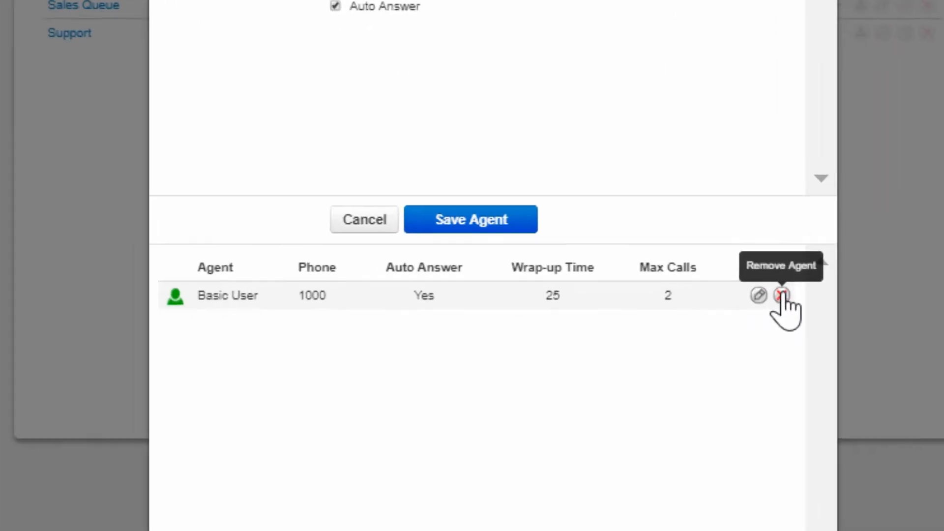
{"action": "left_click", "coordinate": [661, 386]}
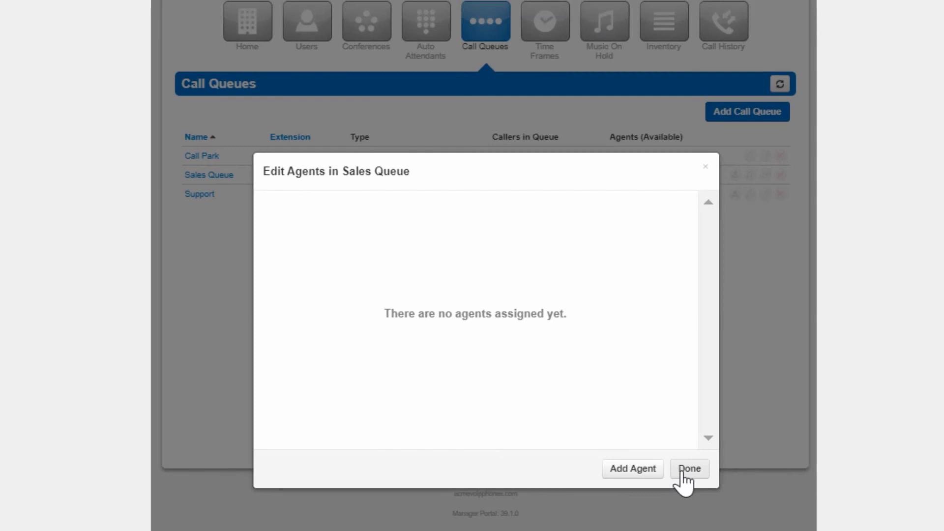
{"action": "left_click", "coordinate": [686, 470]}
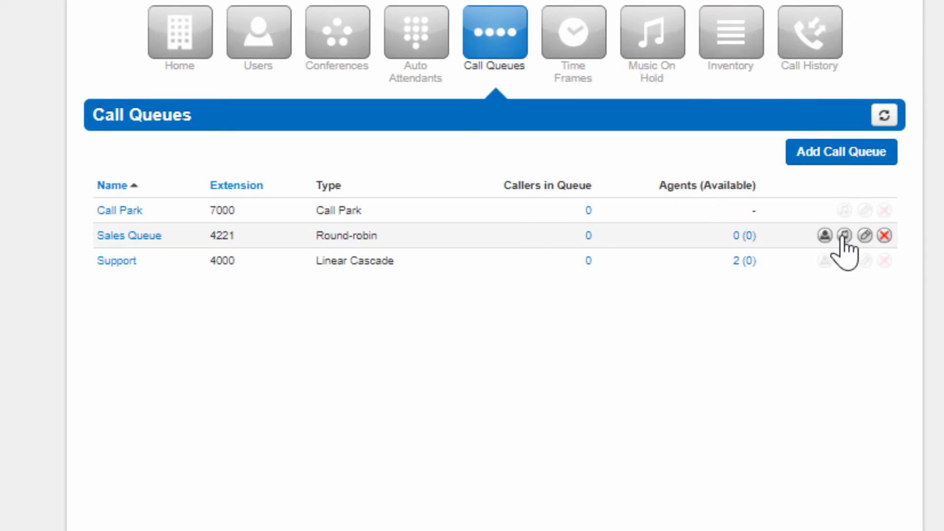
Upload Song2.mp3 from Downloads as music on hold for the Sales Queue, with the song name "Queue MoH"
{"action": "left_click", "coordinate": [844, 236]}
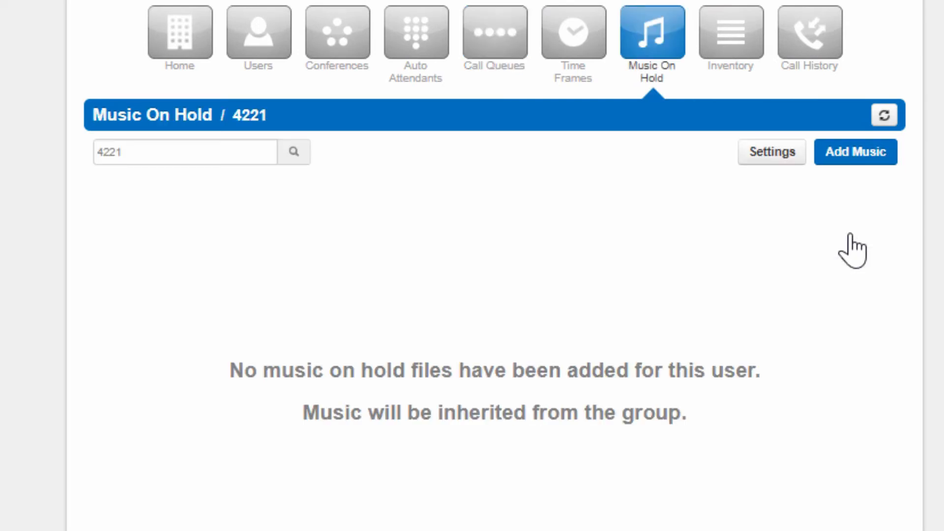
{"action": "left_click", "coordinate": [844, 157]}
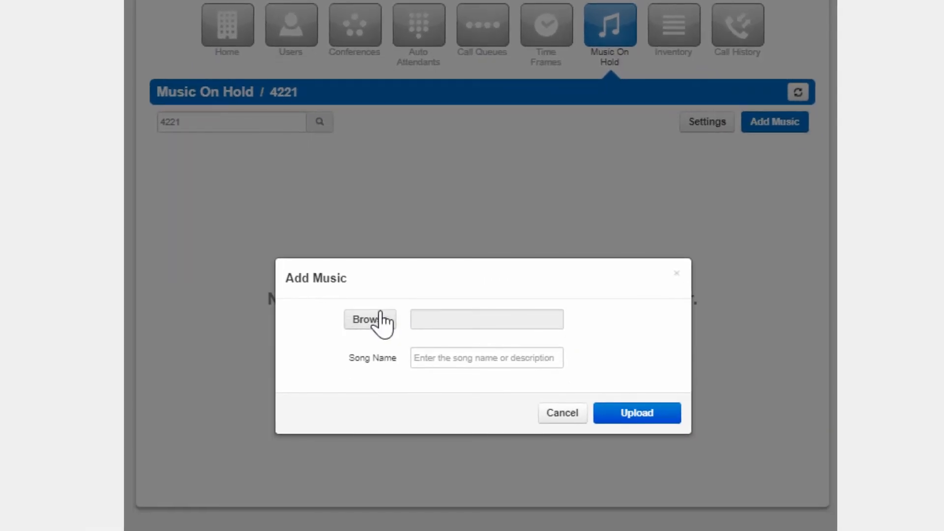
{"action": "left_click", "coordinate": [382, 322]}
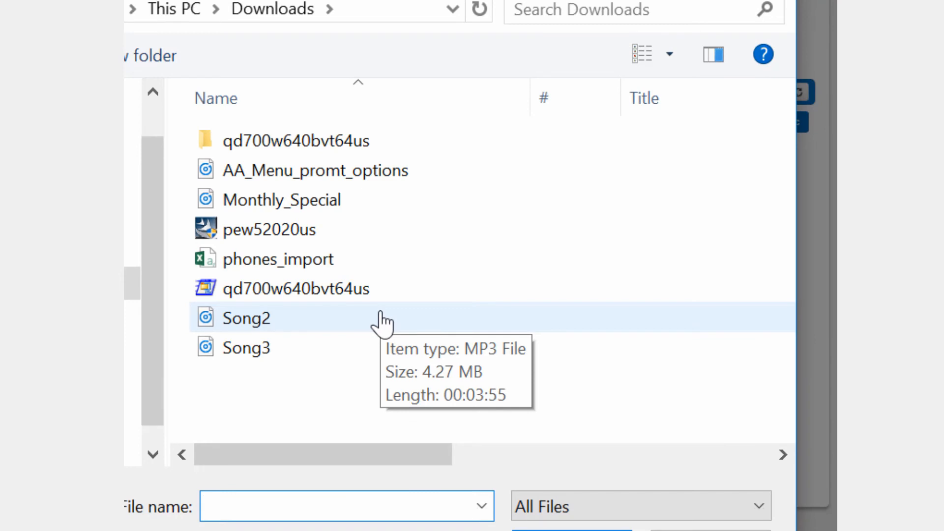
{"action": "double_click", "coordinate": [382, 322]}
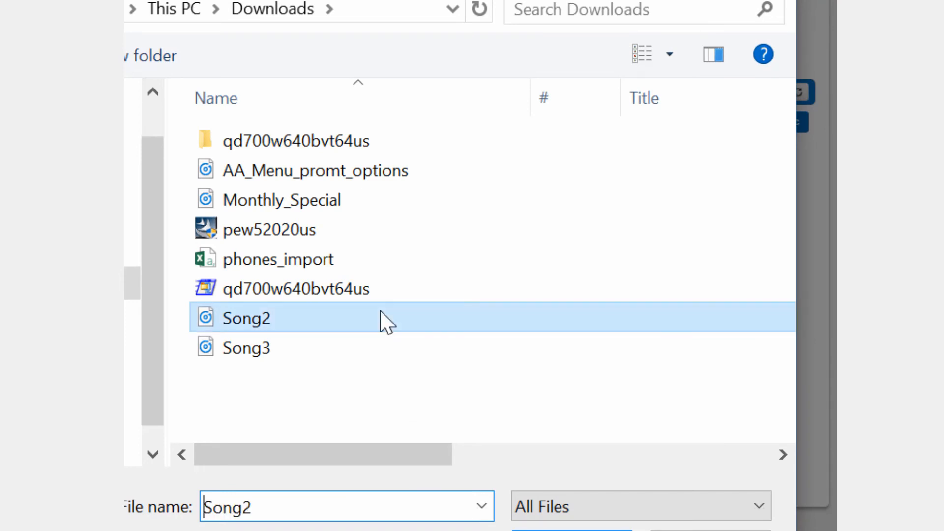
{"action": "left_click", "coordinate": [452, 359]}
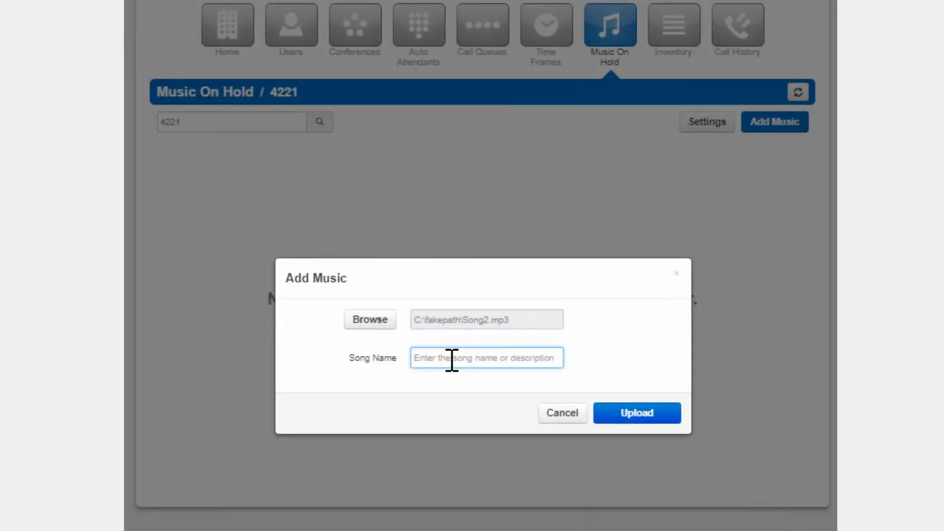
{"action": "type", "text": "Queue MoH"}
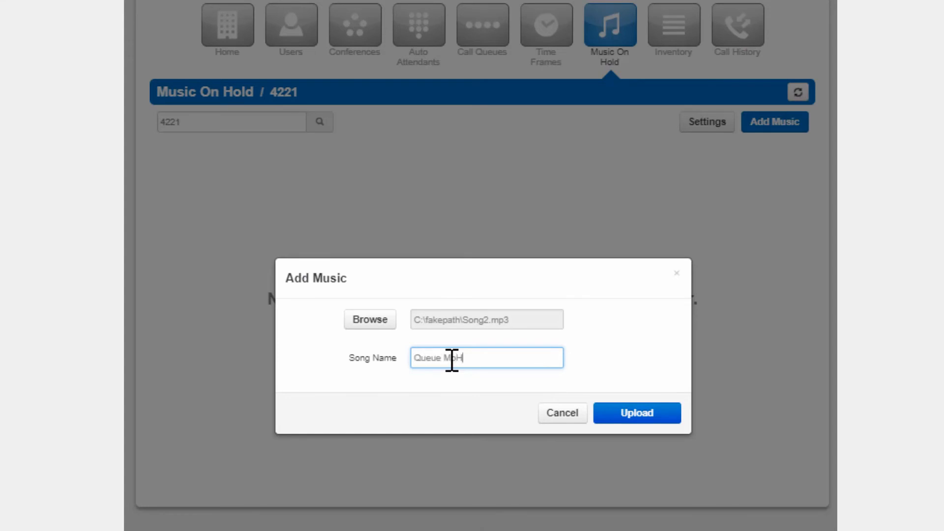
{"action": "left_click", "coordinate": [646, 413]}
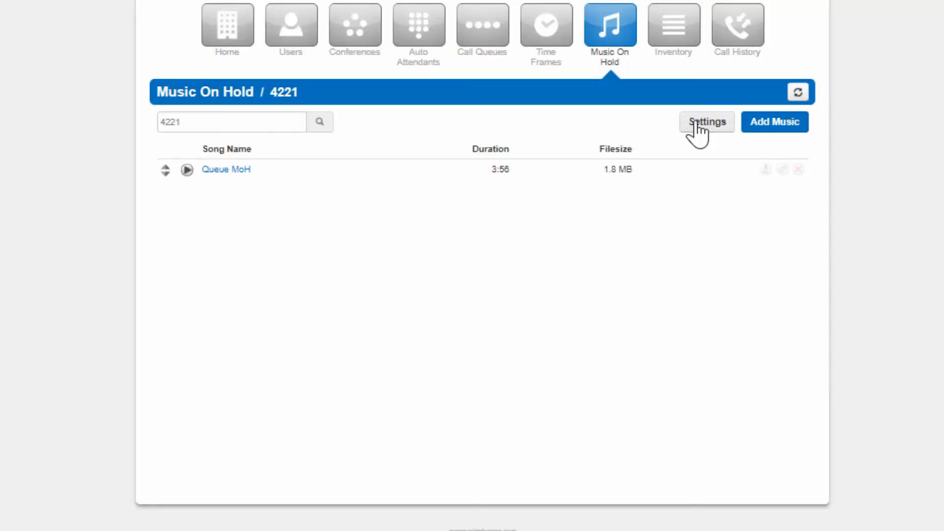
Enable the introductory greeting in the queue's Music on Hold settings and choose Upload as the new greeting's source
{"action": "left_click", "coordinate": [693, 124]}
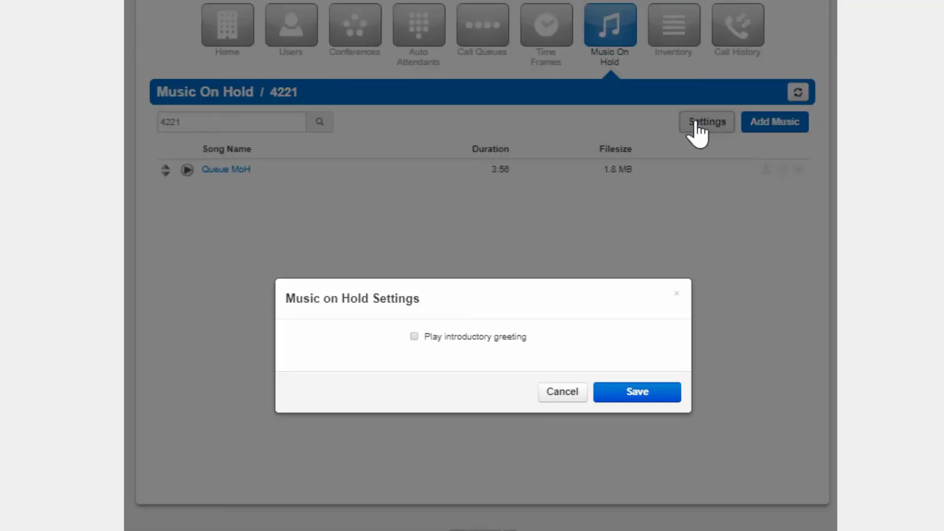
{"action": "left_click", "coordinate": [414, 336]}
{"action": "left_click", "coordinate": [414, 315]}
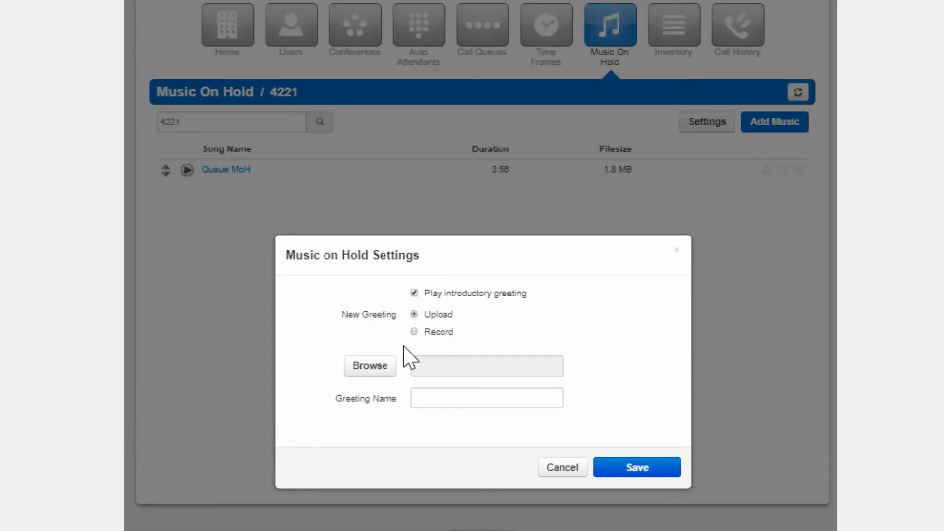
{"action": "left_click", "coordinate": [414, 332]}
{"action": "left_click", "coordinate": [414, 314]}
Choose Monthly_Special.mp3 as the greeting file, name it "Queue Introductory greeting", and save the Music on Hold settings
{"action": "left_click", "coordinate": [374, 366]}
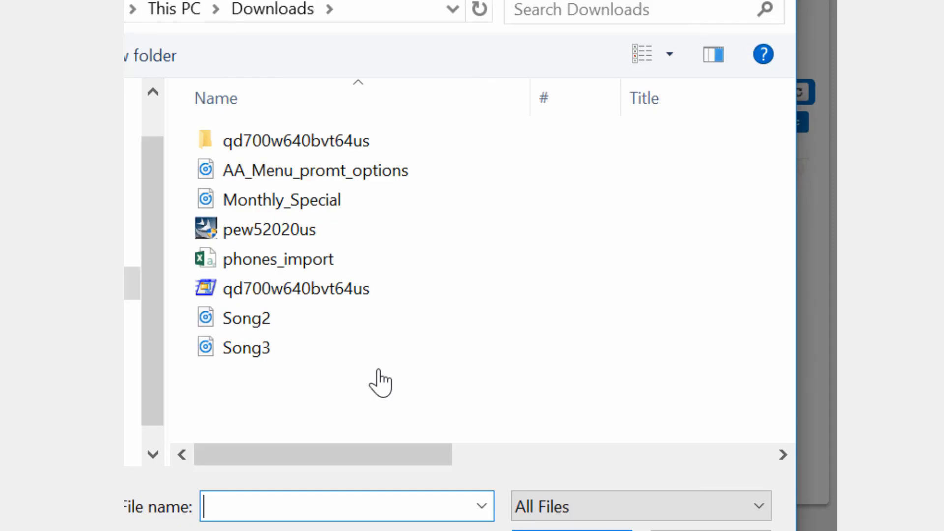
{"action": "double_click", "coordinate": [344, 200]}
{"action": "left_click", "coordinate": [453, 395]}
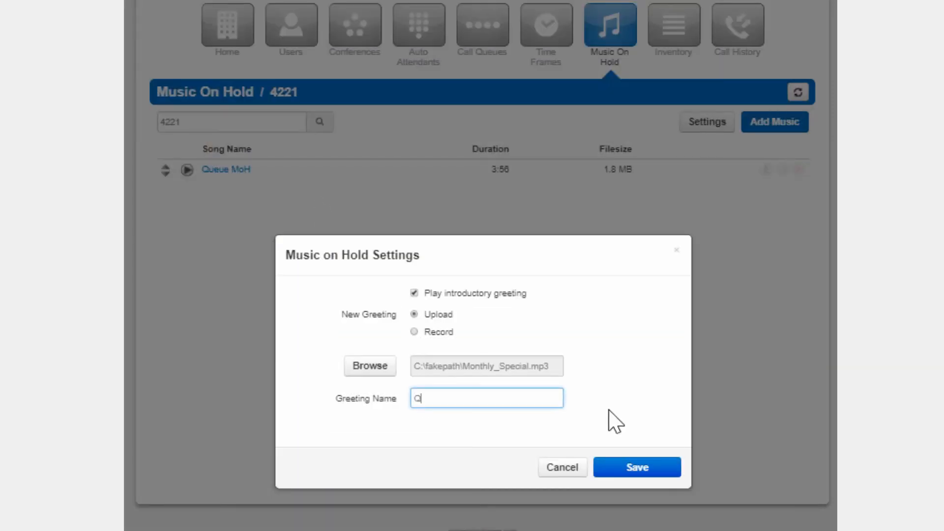
{"action": "type", "text": "Queue Introductory greeting"}
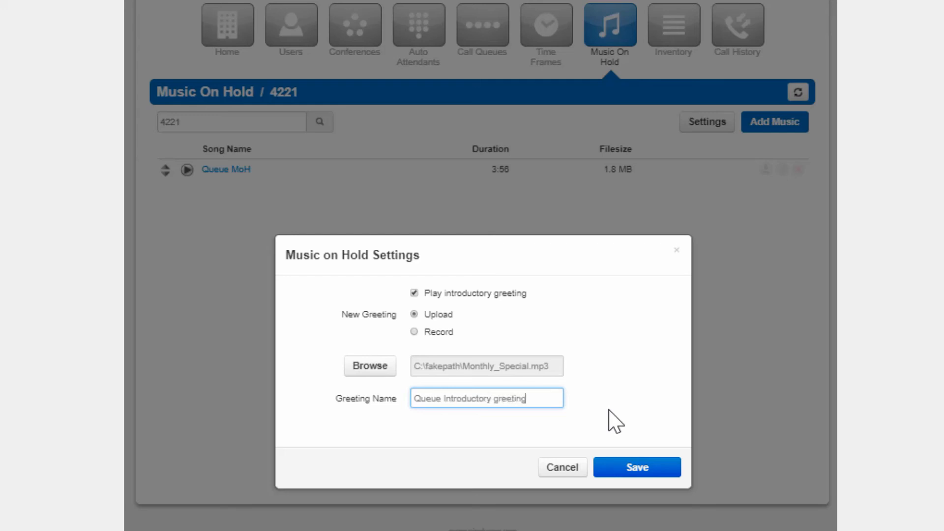
{"action": "left_click", "coordinate": [625, 469]}
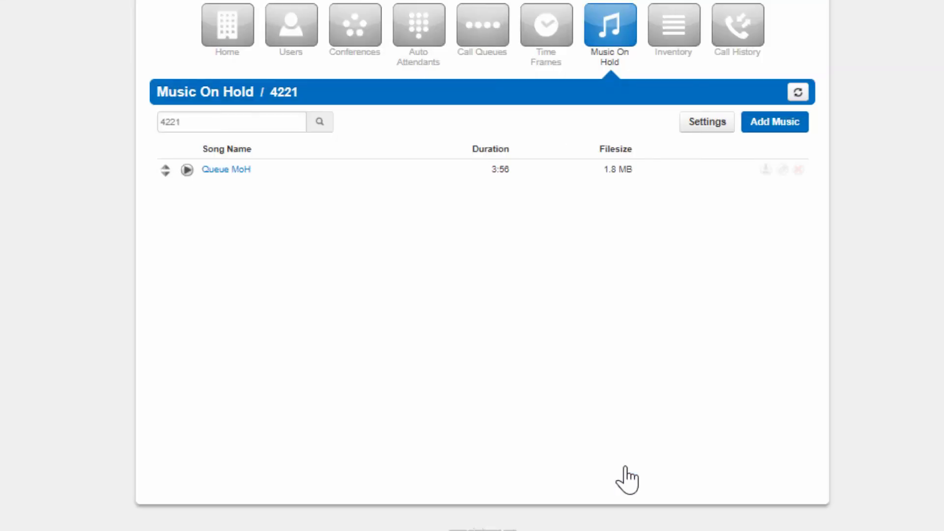
Upload Song3.mp3 as "Song 2 MoH", move it above Queue MoH in the music on hold list, and save the order
{"action": "left_click", "coordinate": [771, 126]}
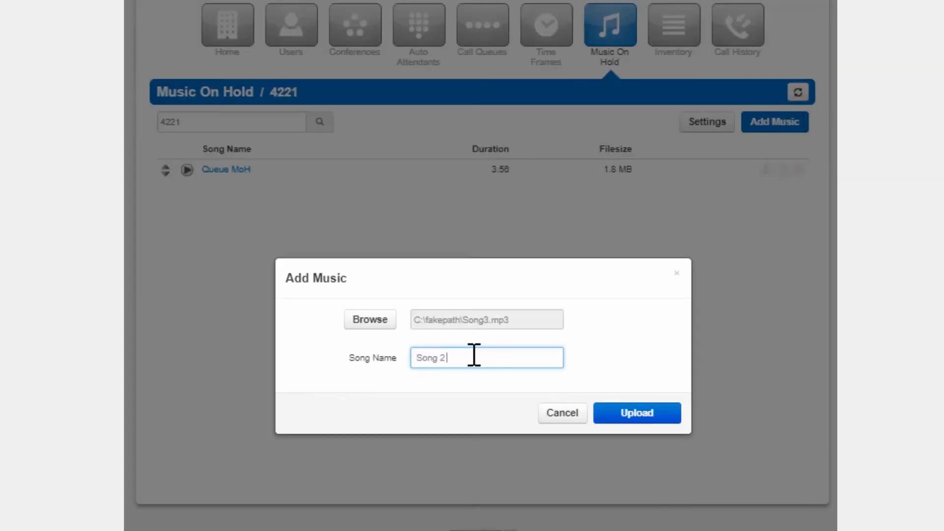
{"action": "left_click", "coordinate": [636, 450]}
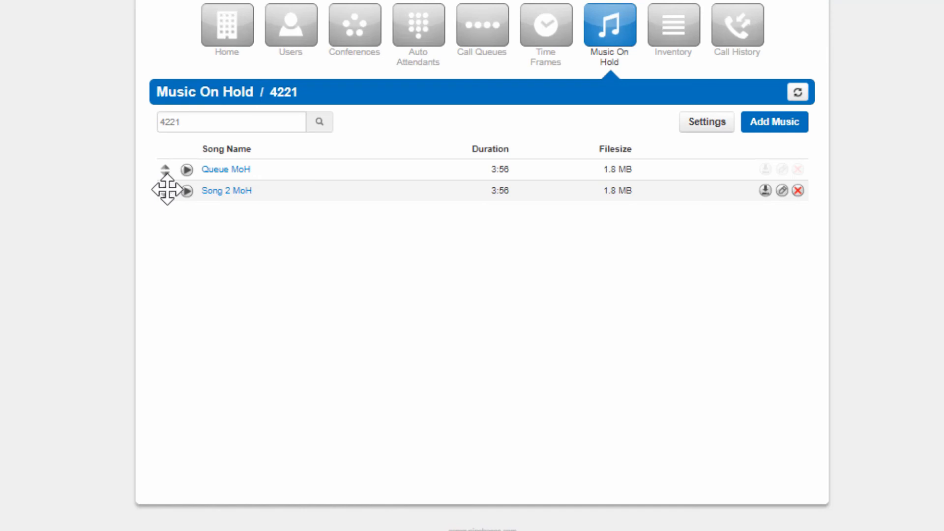
{"action": "left_click_drag", "start_coordinate": [170, 180], "coordinate": [169, 165]}
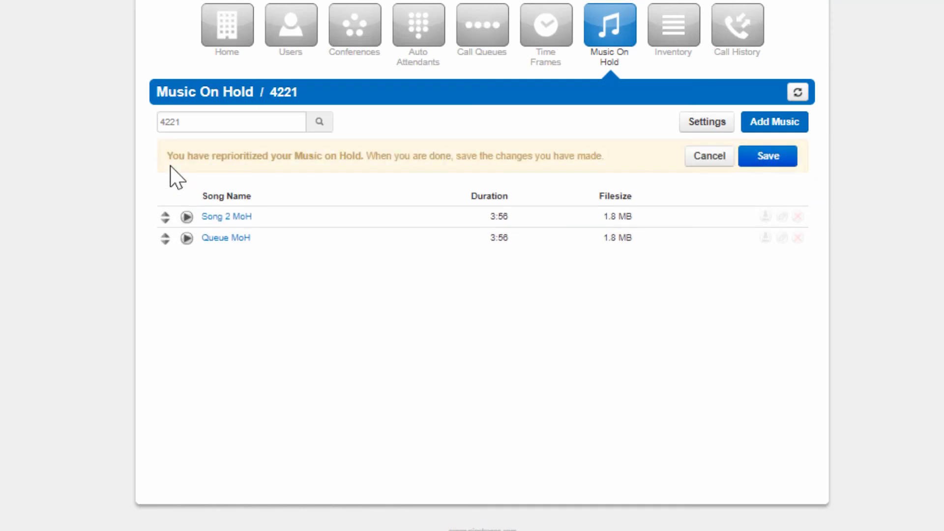
{"action": "left_click", "coordinate": [769, 156]}
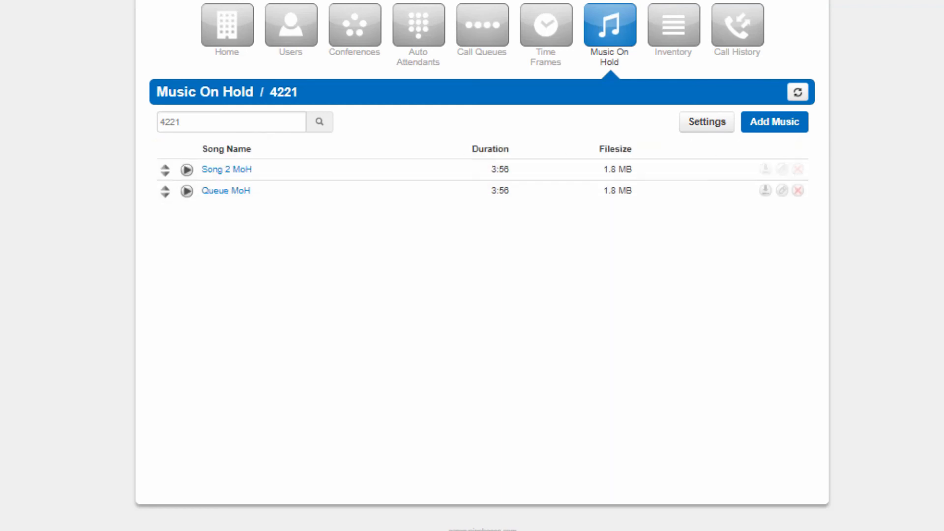
Return to the call queues, review the Sales Queue's basic settings, and close them without saving
{"action": "left_click", "coordinate": [483, 25]}
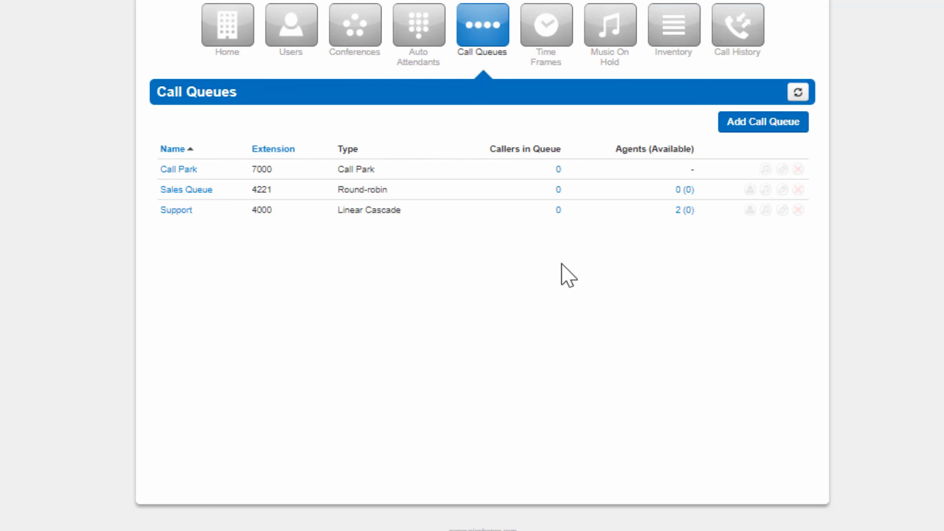
{"action": "left_click", "coordinate": [782, 190]}
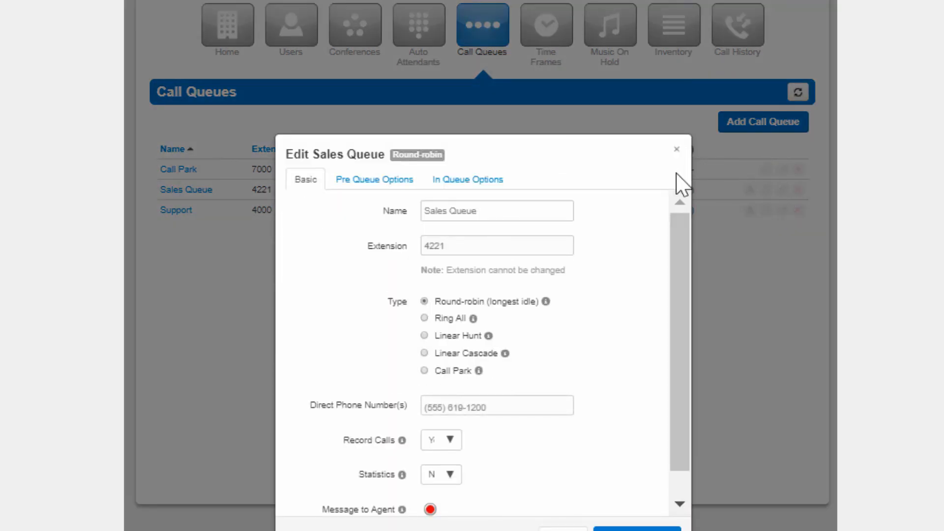
{"action": "scroll", "coordinate": [673, 256], "scroll_direction": "down", "scroll_amount": 1}
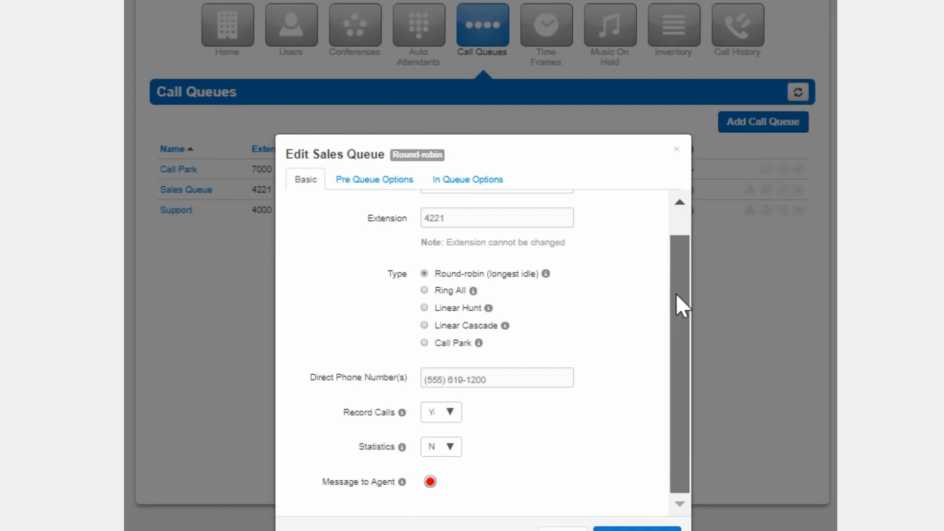
{"action": "left_click", "coordinate": [677, 150]}
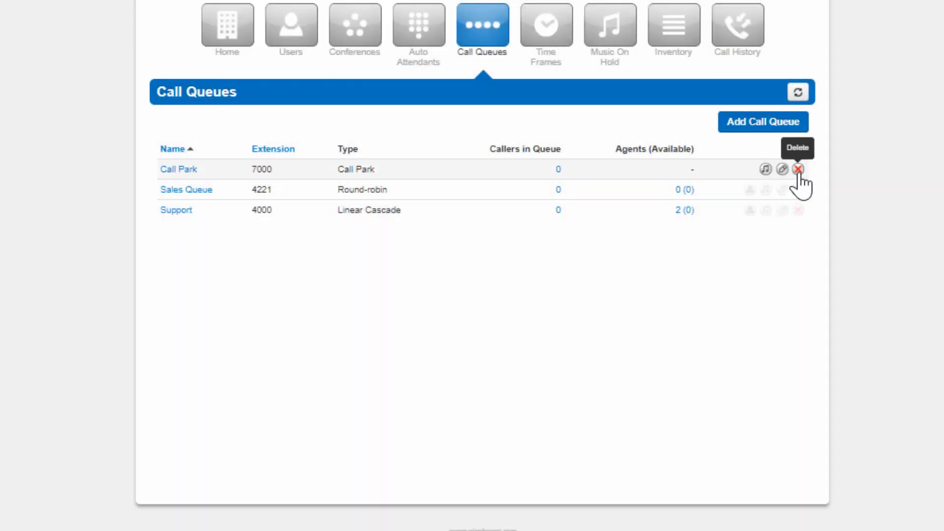
Try to delete the Call Park call queue
{"action": "left_click", "coordinate": [798, 171]}
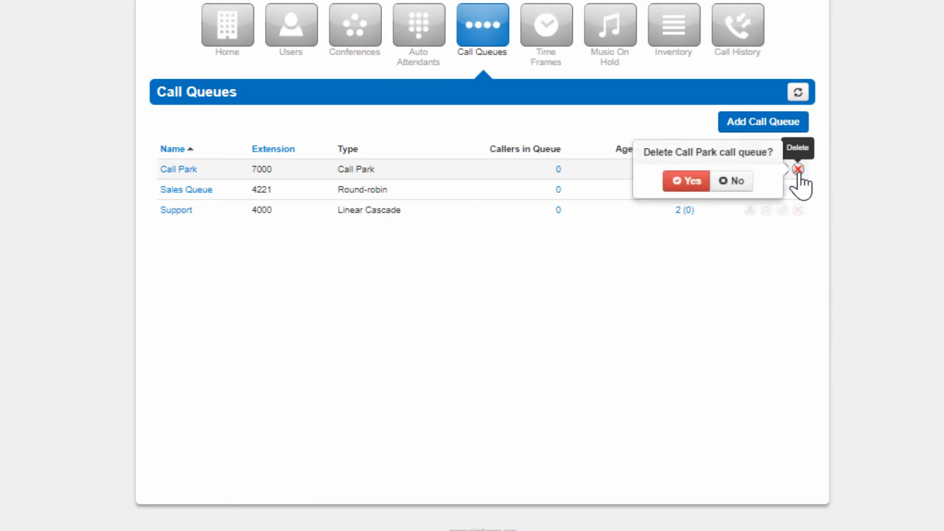
{"action": "left_click", "coordinate": [700, 184]}
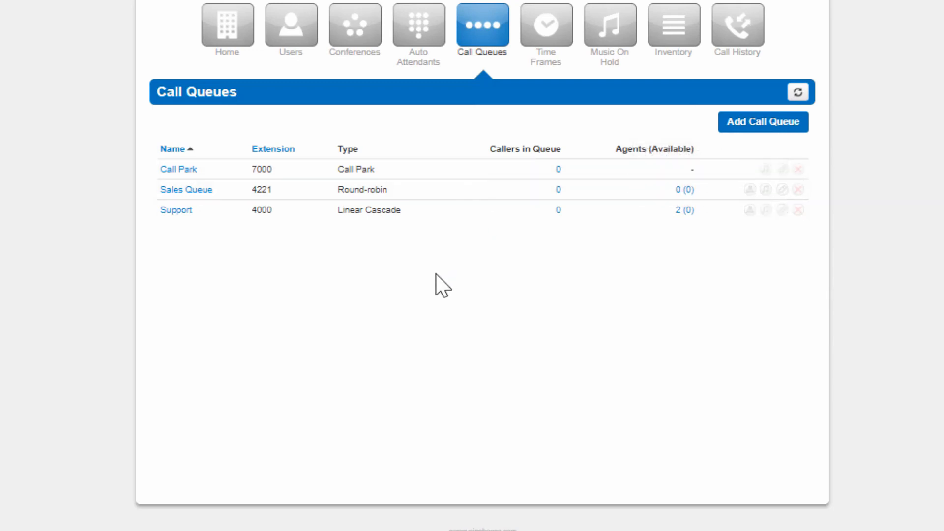